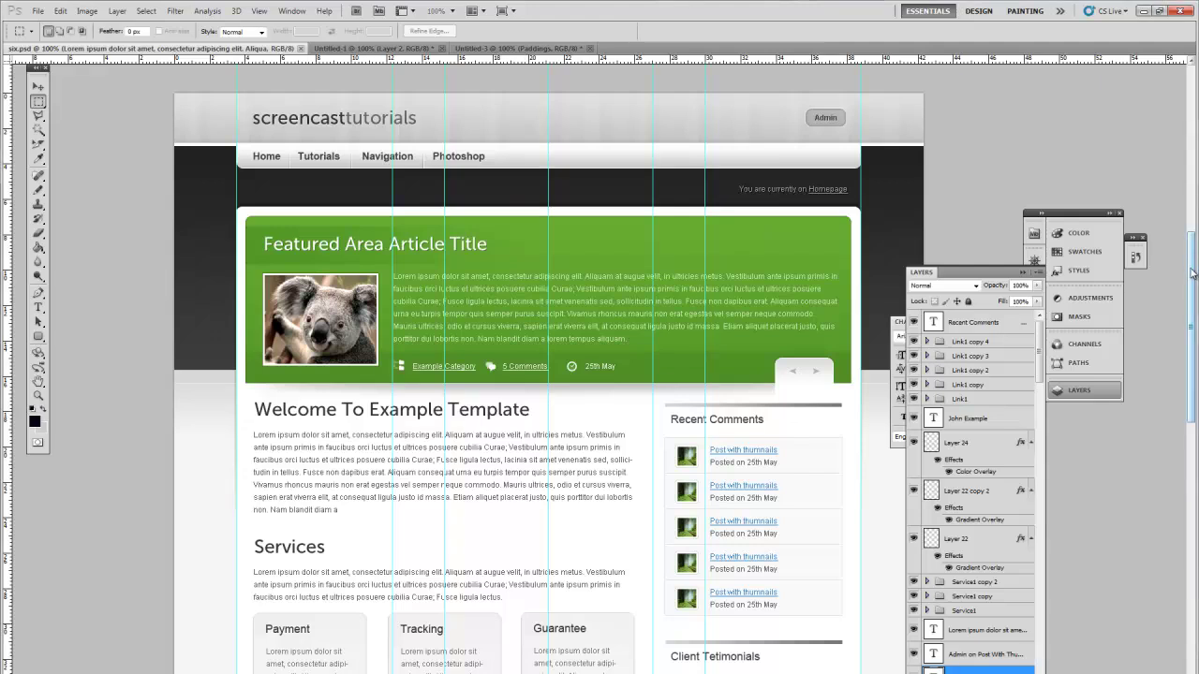
- Draw a rectangular selection from the featured area's upper left part down into the welcome text and create a new layer
{"action": "left_click_drag", "start_coordinate": [1195, 273], "coordinate": [1194, 274]}
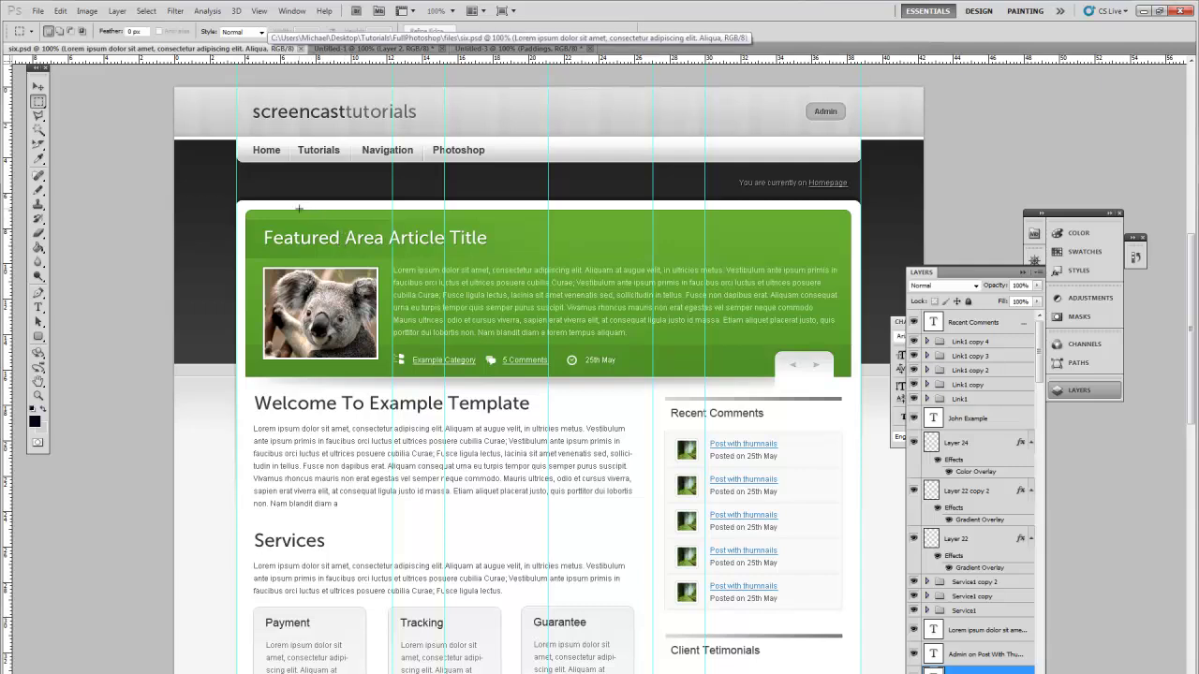
{"action": "left_click_drag", "start_coordinate": [275, 204], "coordinate": [489, 375]}
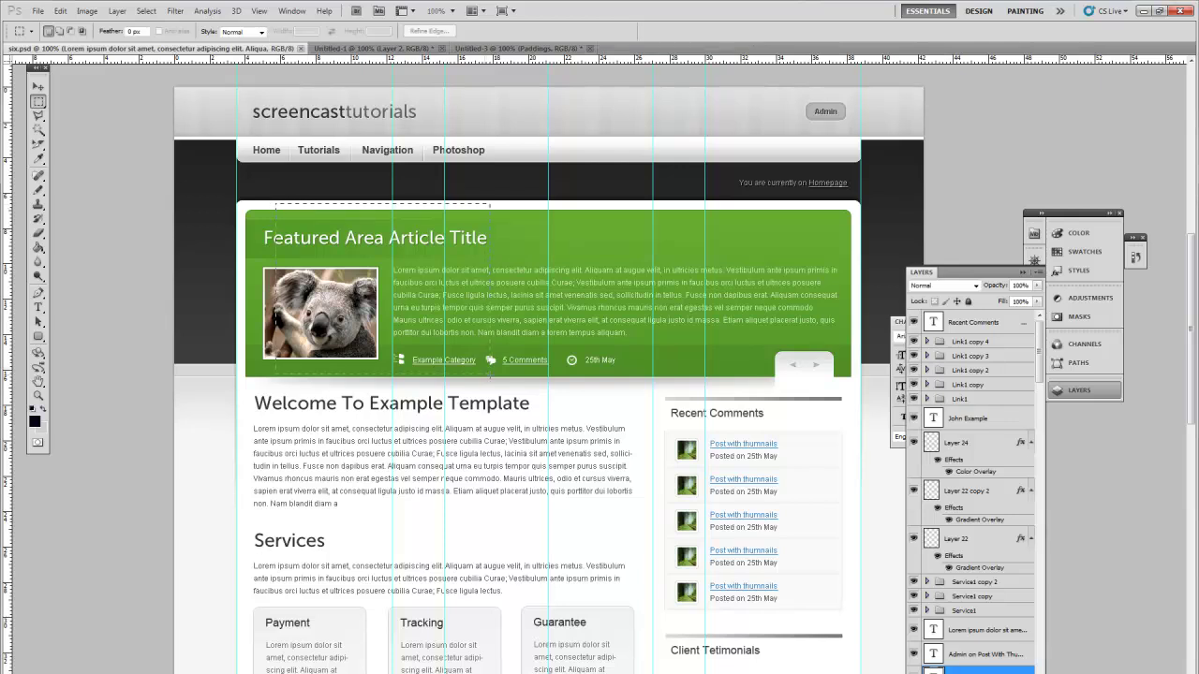
{"action": "left_click_drag", "start_coordinate": [538, 435], "coordinate": [592, 472]}
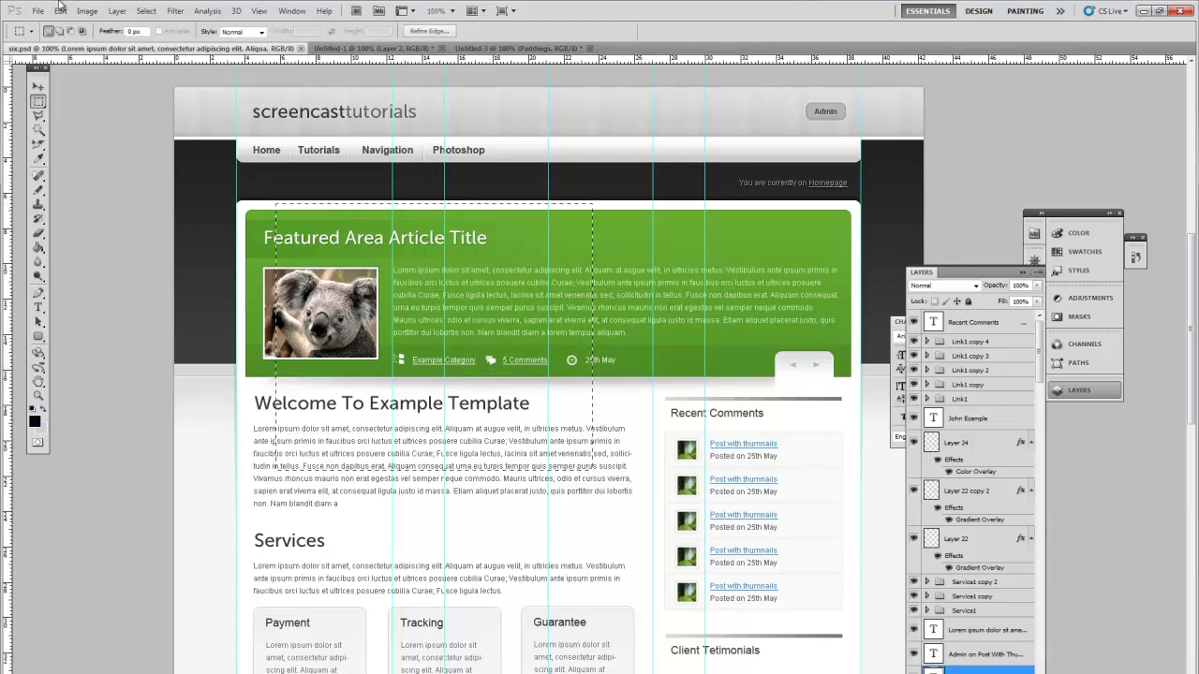
{"action": "left_click", "coordinate": [116, 12]}
{"action": "mouse_move", "coordinate": [188, 27]}
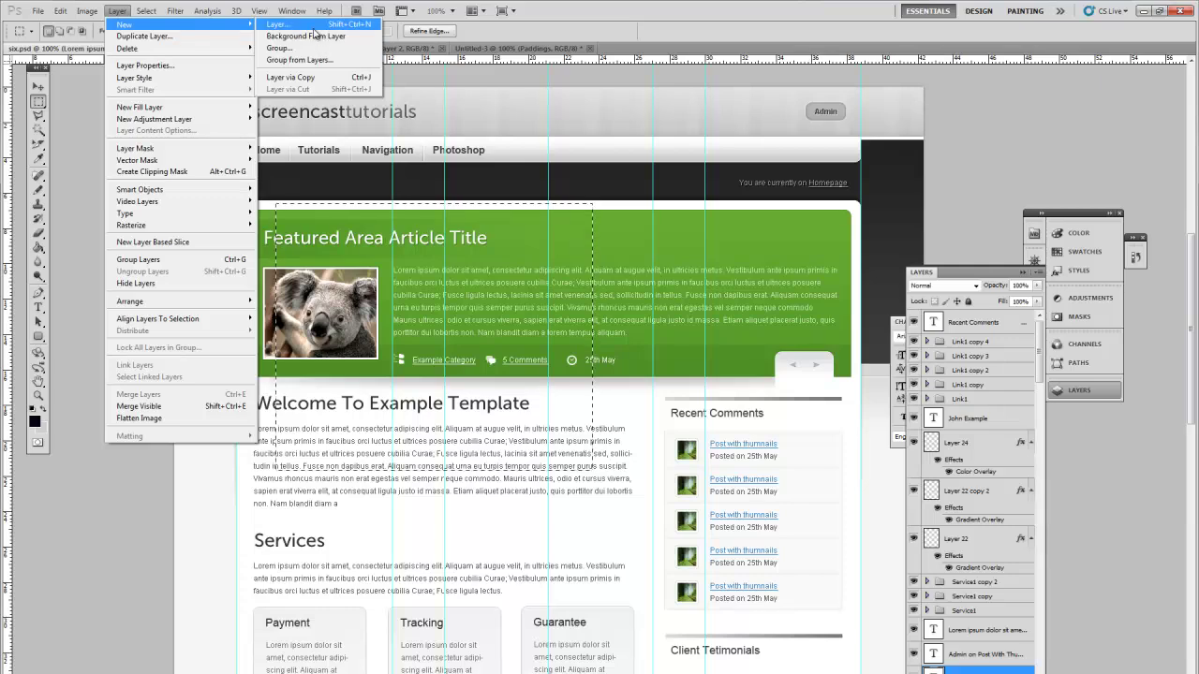
{"action": "left_click", "coordinate": [301, 28]}
{"action": "left_click", "coordinate": [693, 236]}
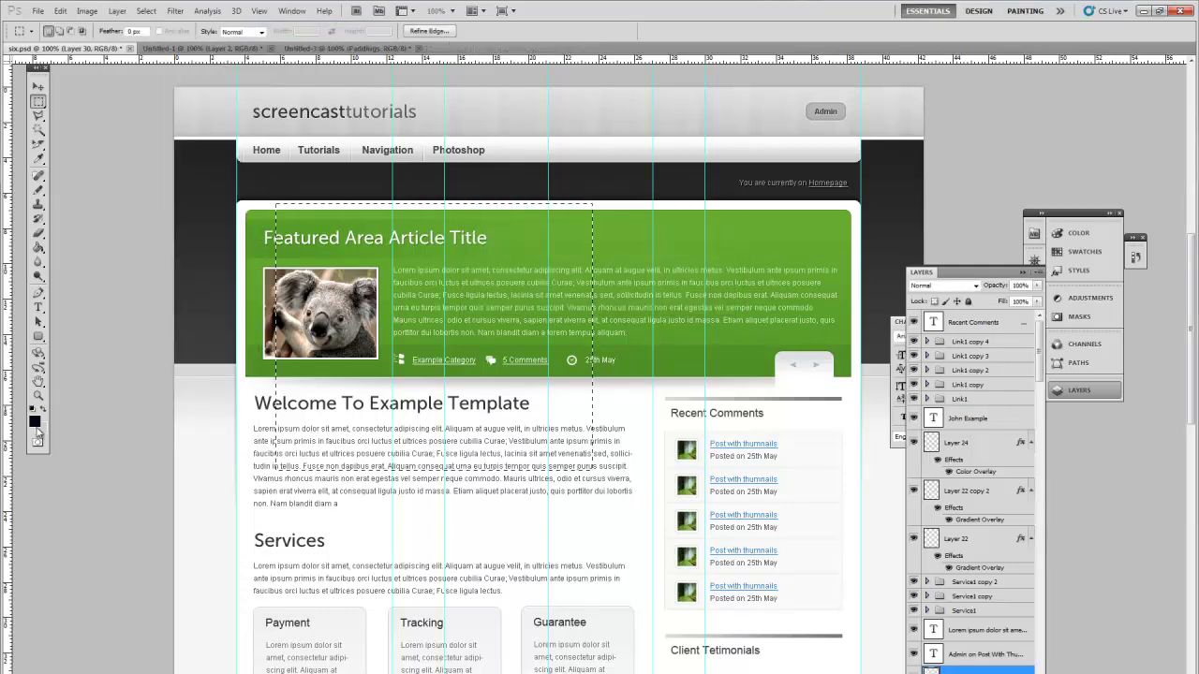
- Set the foreground colour to pure red (ff0000) and fill the rectangular selection with it using the Paint Bucket tool
{"action": "left_click", "coordinate": [36, 424]}
{"action": "type", "text": "255"}
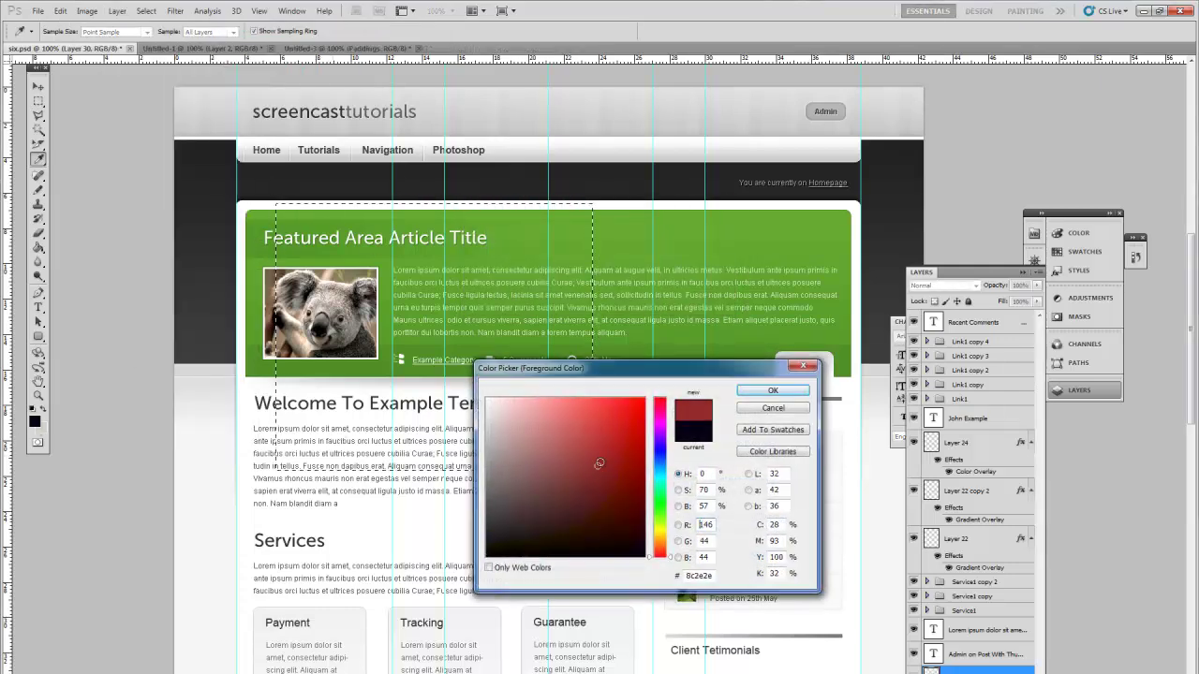
{"action": "left_click", "coordinate": [774, 391]}
{"action": "key", "text": "m"}
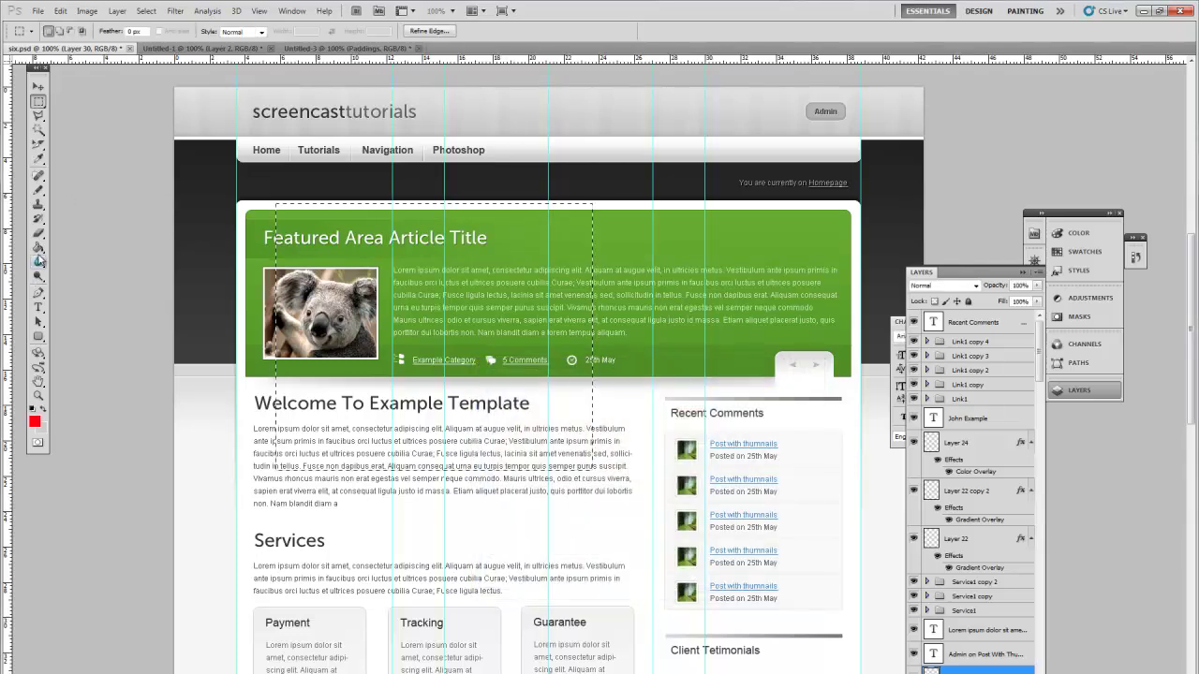
{"action": "left_click", "coordinate": [38, 248]}
{"action": "left_click", "coordinate": [434, 242]}
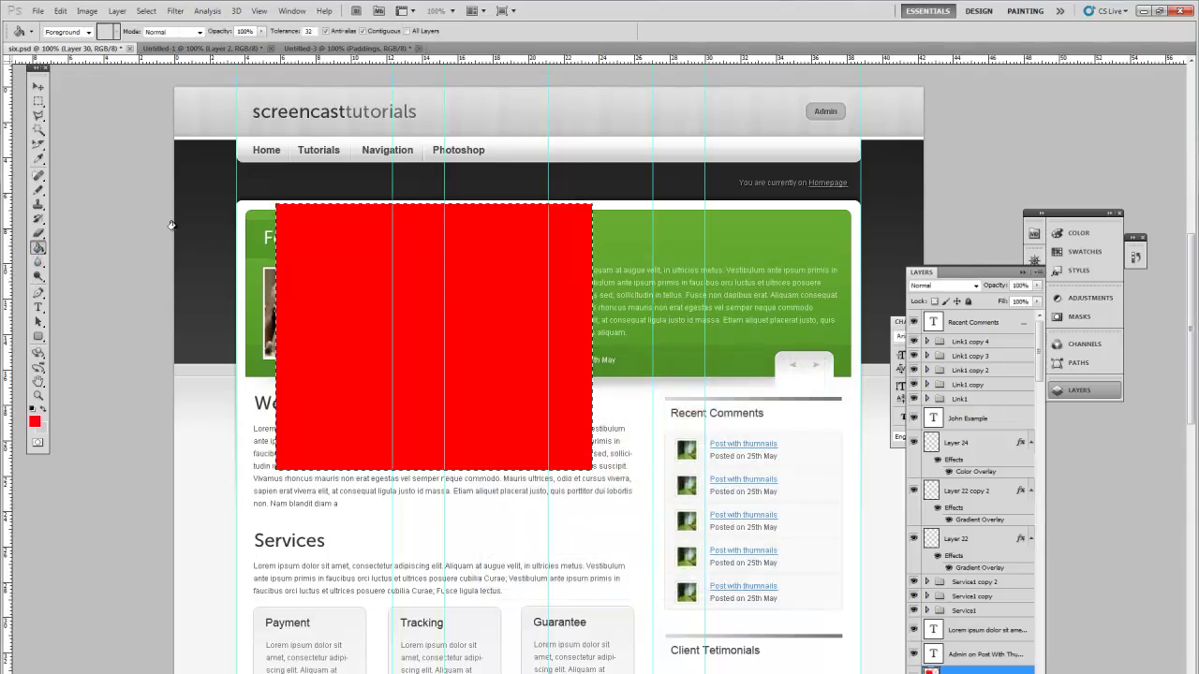
- Contract the selection inward from the red rectangle's edges
{"action": "left_click", "coordinate": [146, 12]}
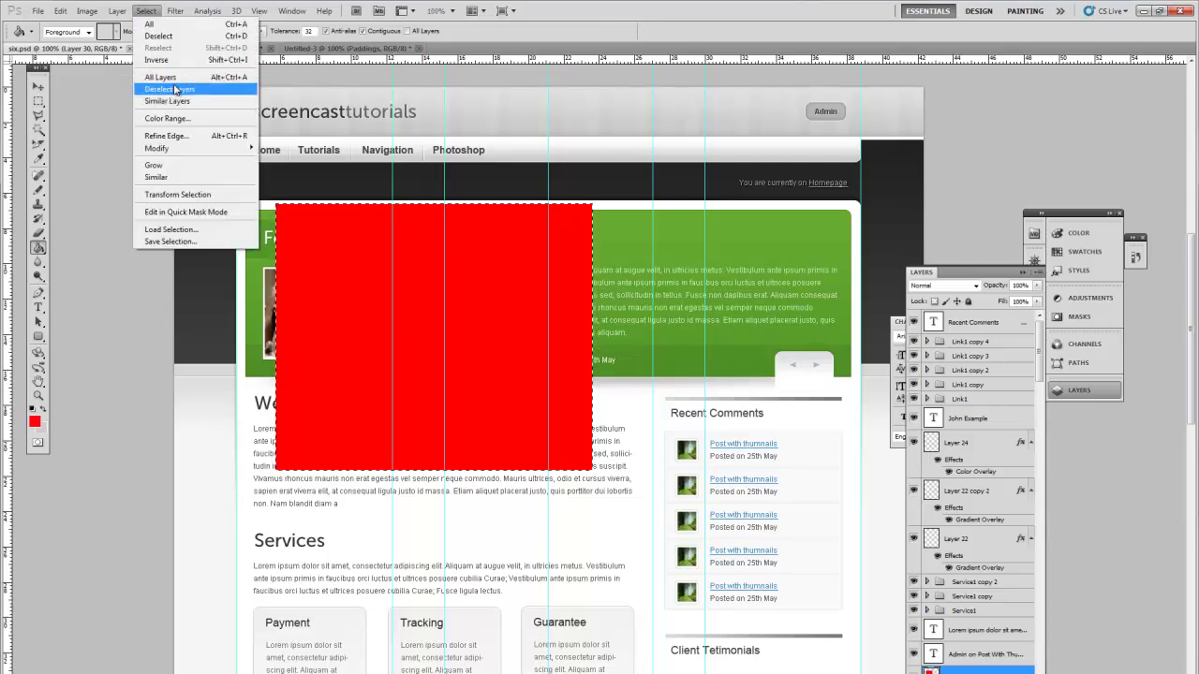
{"action": "mouse_move", "coordinate": [183, 150]}
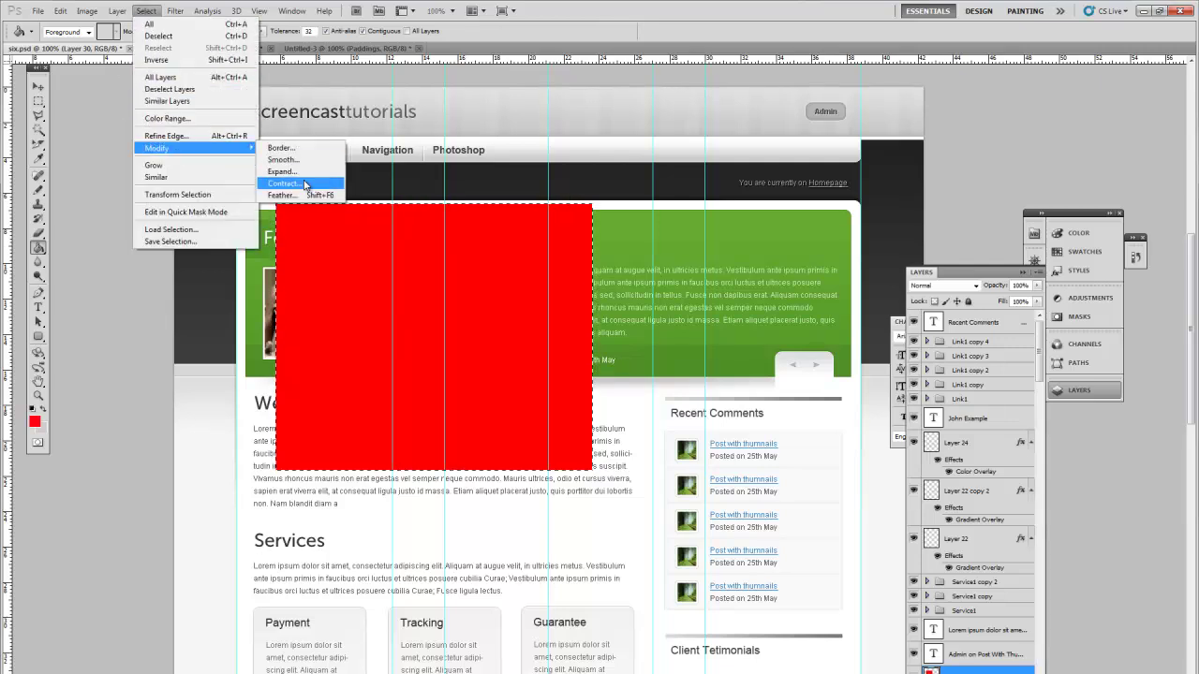
{"action": "left_click", "coordinate": [304, 185]}
{"action": "key", "text": "Return"}
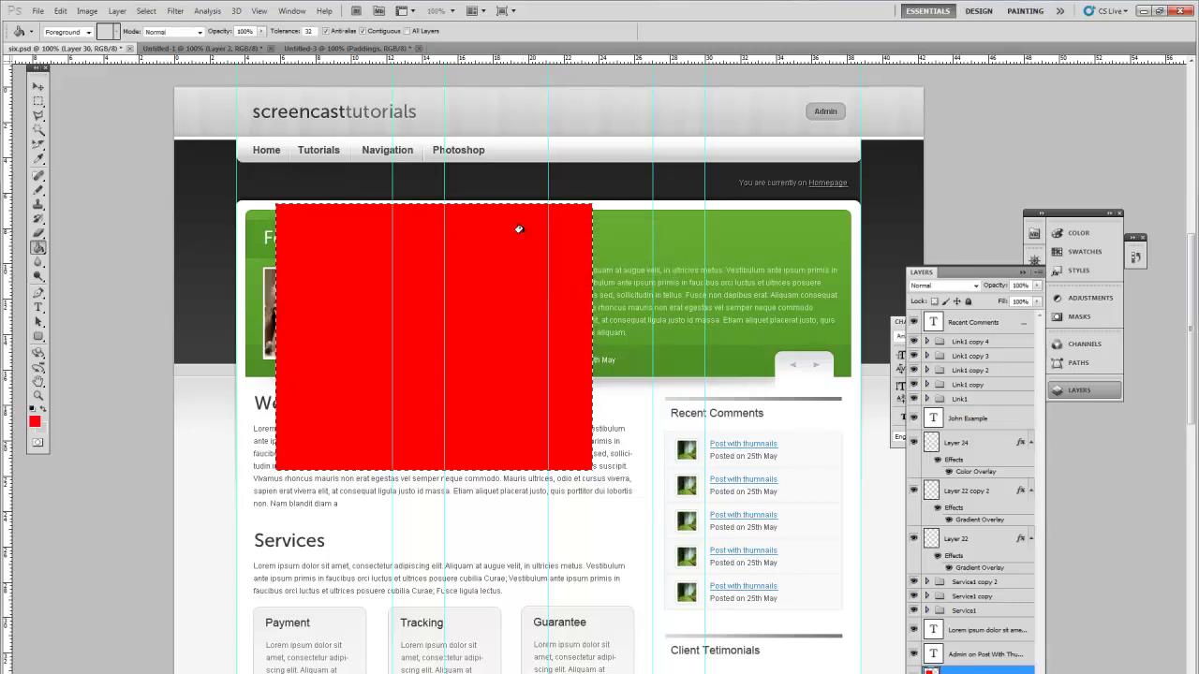
- Set the foreground colour to white (ffffff), fill the contracted selection with it and deselect, leaving a red border around the box
{"action": "left_click", "coordinate": [36, 419]}
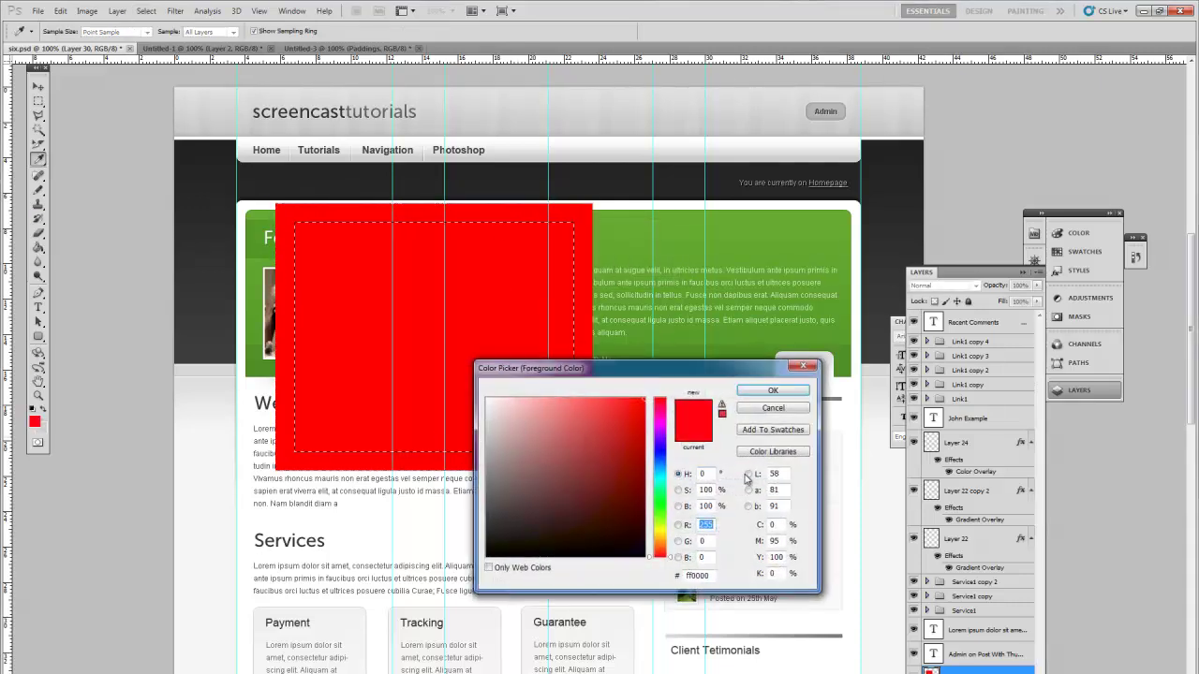
{"action": "double_click", "coordinate": [698, 575]}
{"action": "type", "text": "ffffff"}
{"action": "left_click", "coordinate": [799, 391]}
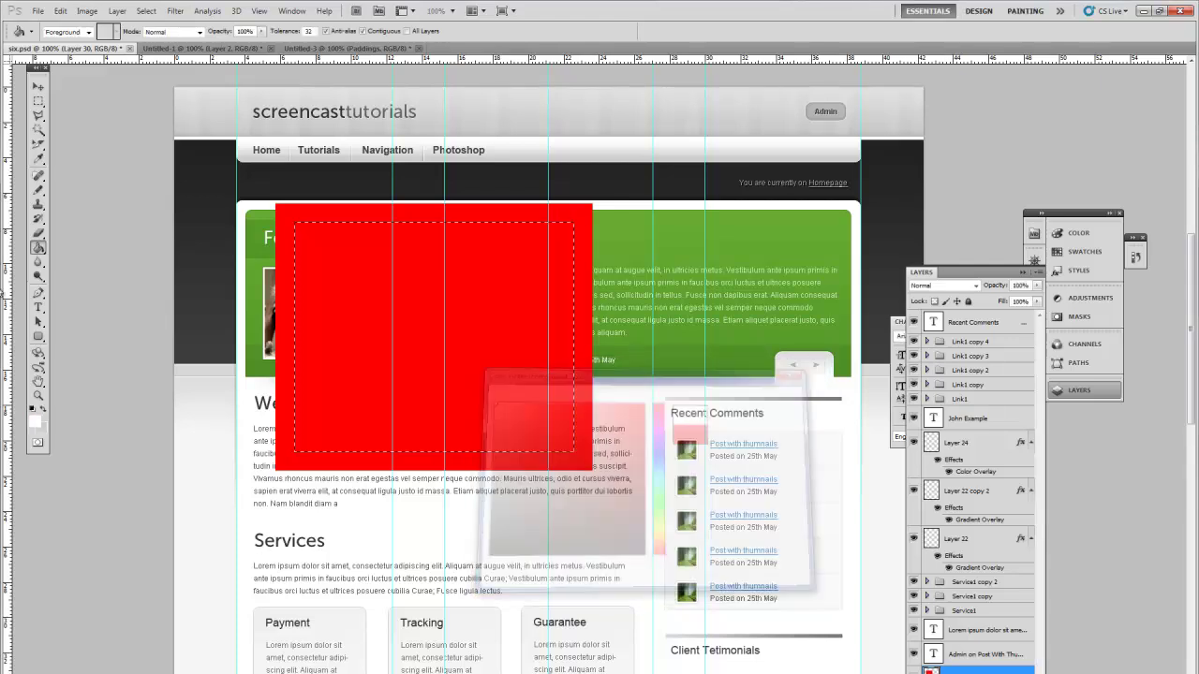
{"action": "key", "text": "g"}
{"action": "left_click", "coordinate": [362, 255]}
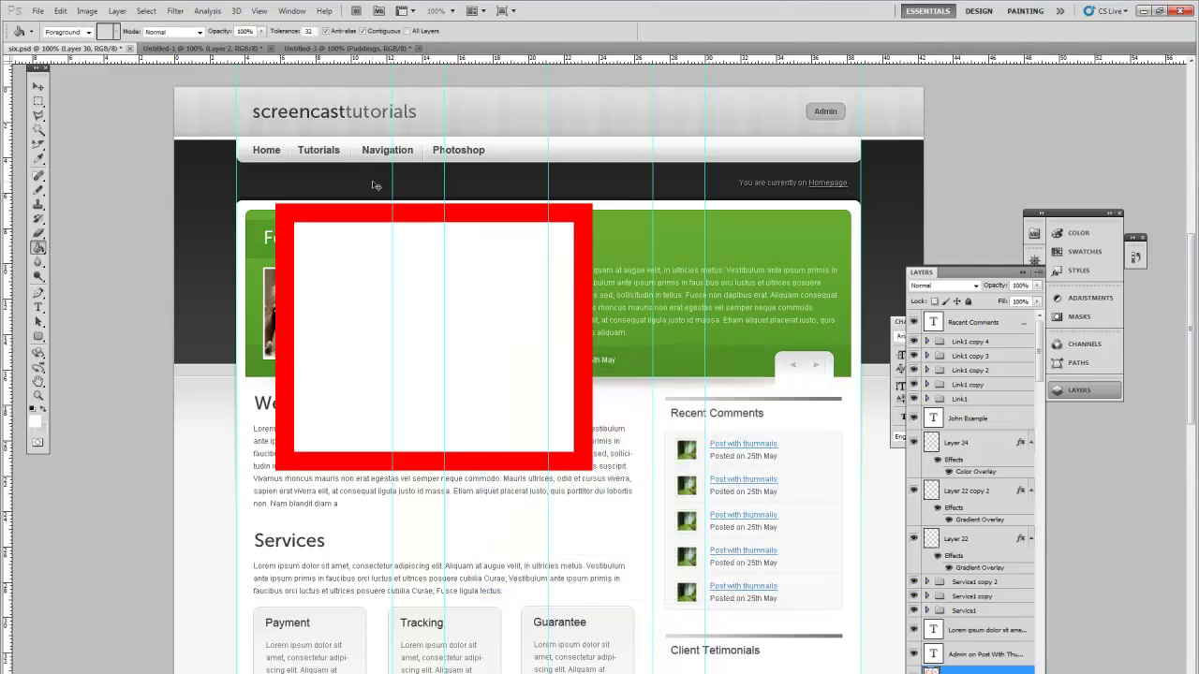
- Add a Stroke effect to the red-bordered box layer, positioned Inside with a size of 15 px
{"action": "left_click", "coordinate": [116, 10]}
{"action": "mouse_move", "coordinate": [146, 78]}
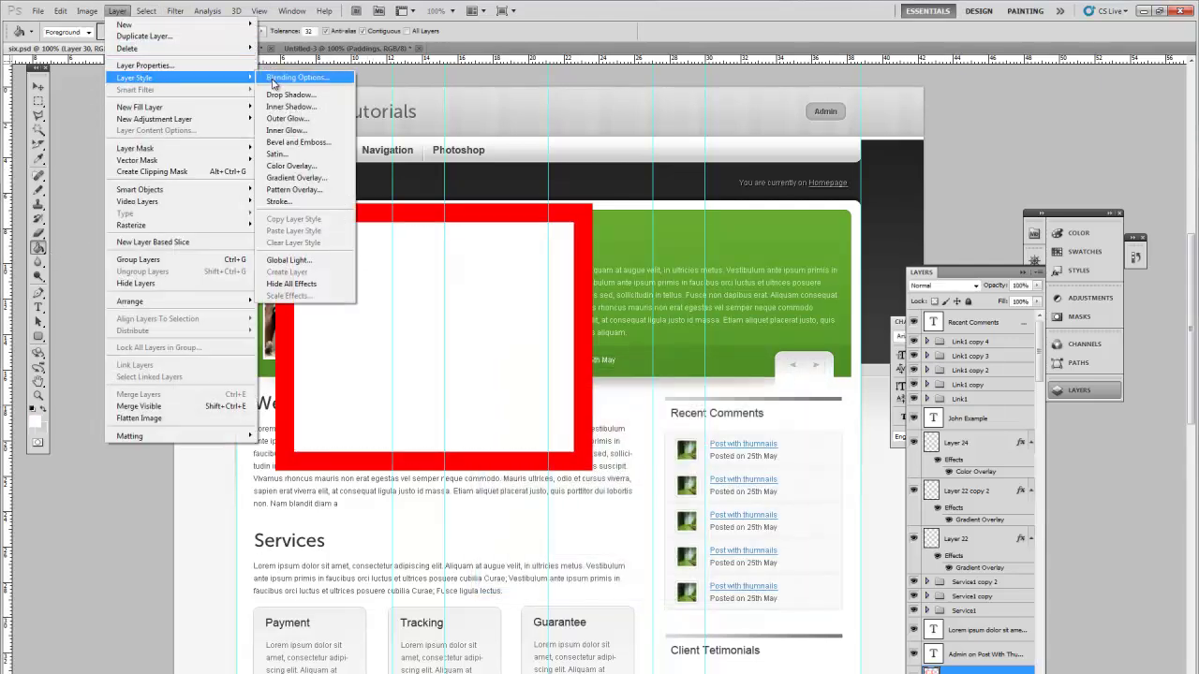
{"action": "left_click", "coordinate": [285, 77]}
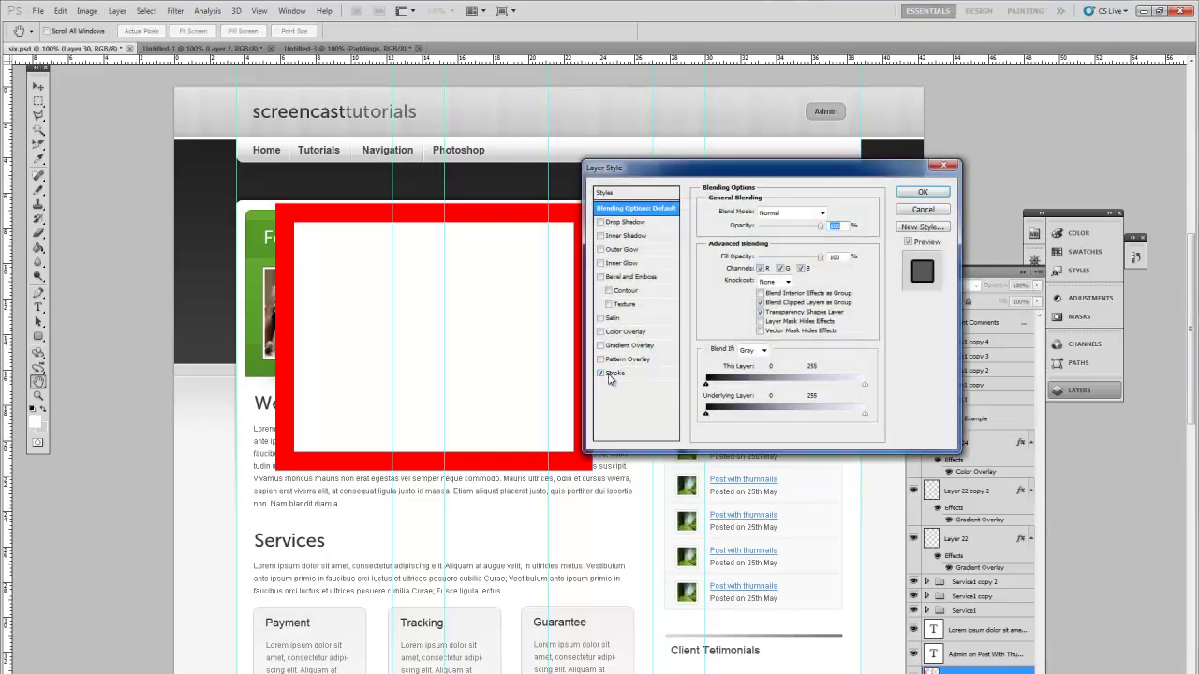
{"action": "left_click", "coordinate": [615, 373]}
{"action": "left_click", "coordinate": [775, 226]}
{"action": "left_click", "coordinate": [764, 249]}
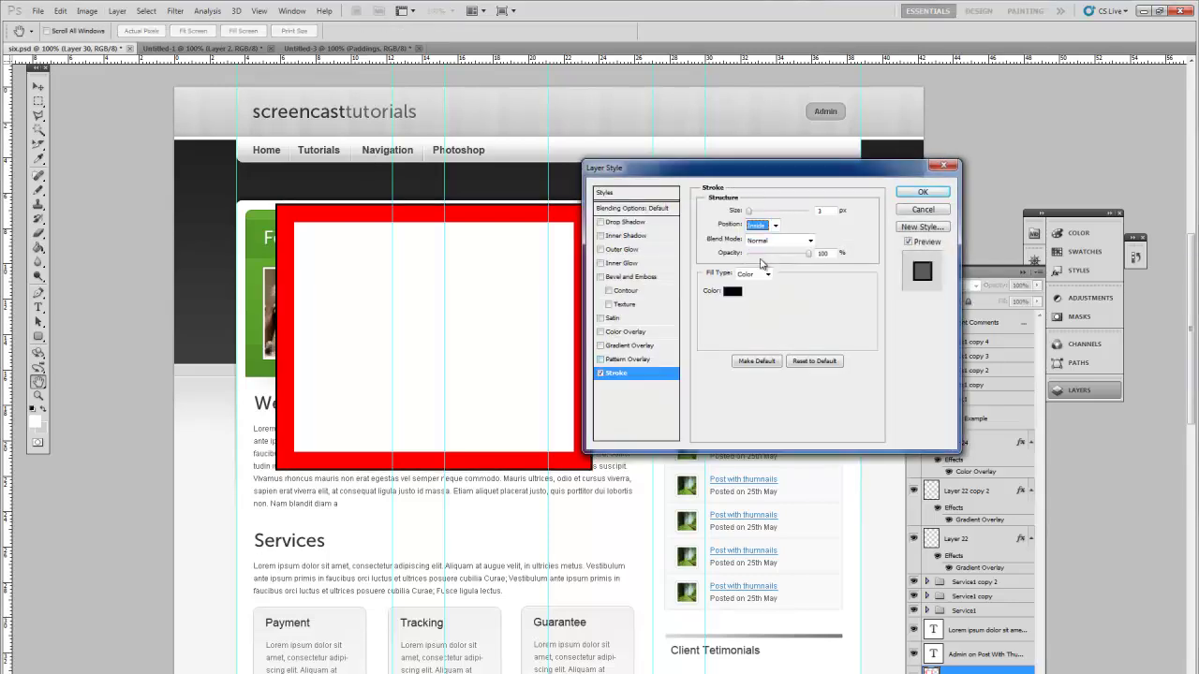
{"action": "left_click", "coordinate": [810, 208]}
{"action": "type", "text": "15"}
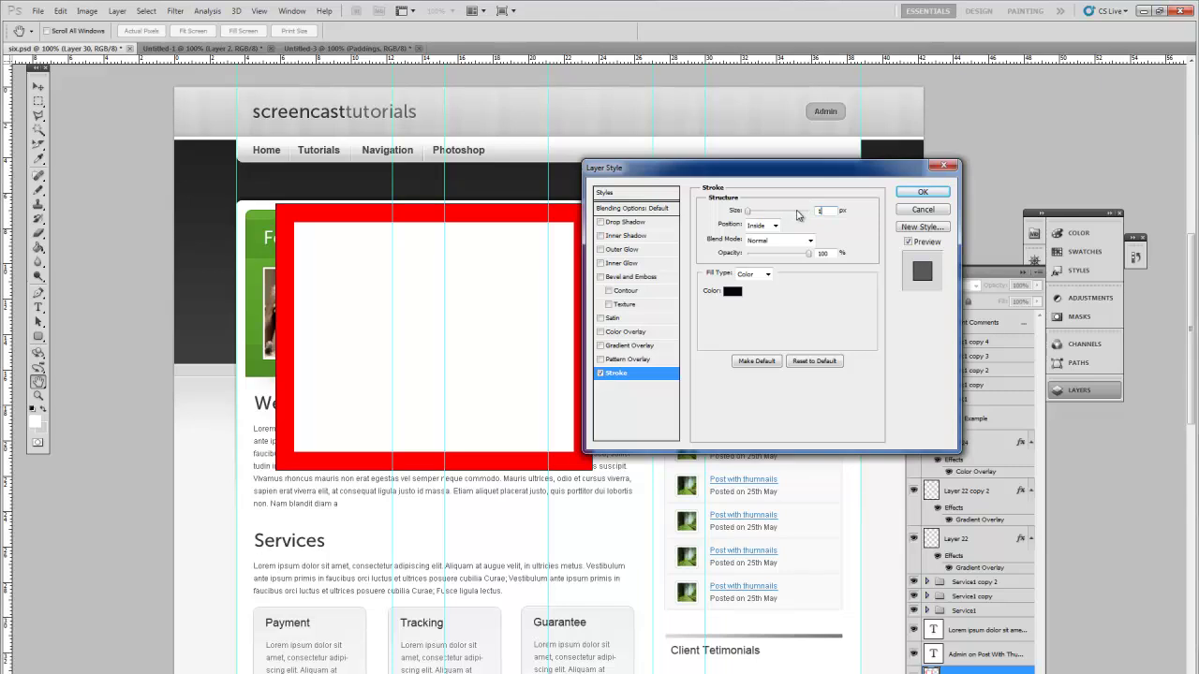
- Set the stroke colour to bright green (06ff00)
{"action": "left_click", "coordinate": [732, 292]}
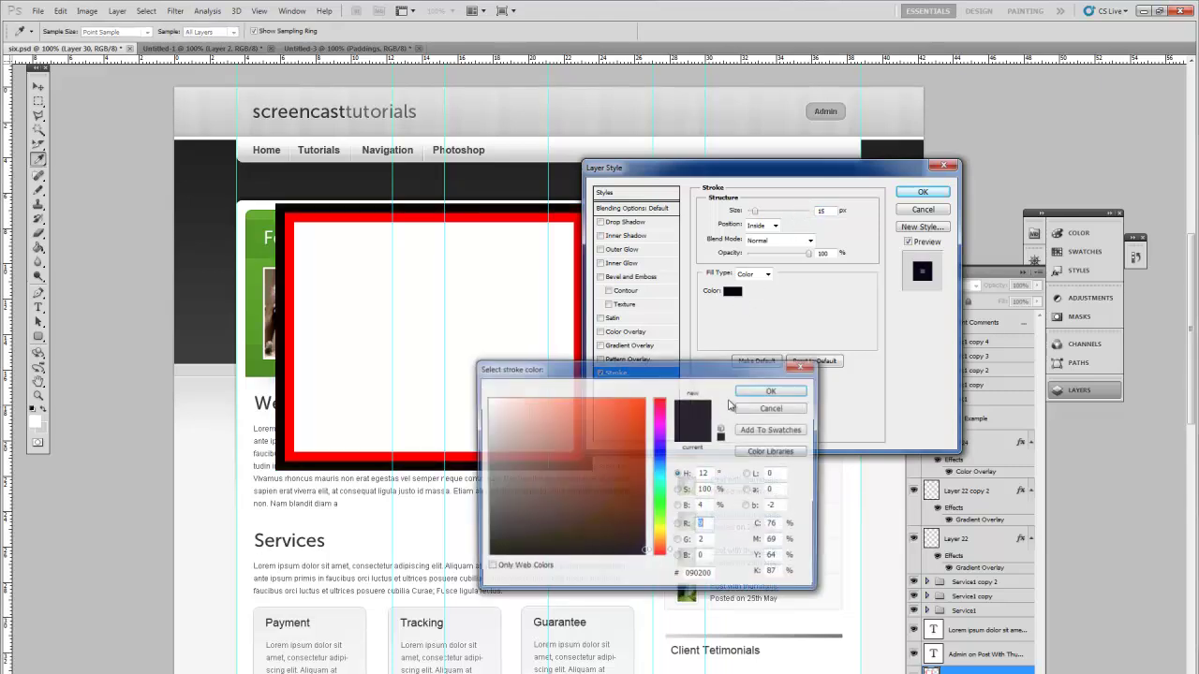
{"action": "left_click", "coordinate": [660, 506]}
{"action": "left_click", "coordinate": [644, 400]}
{"action": "left_click", "coordinate": [774, 390]}
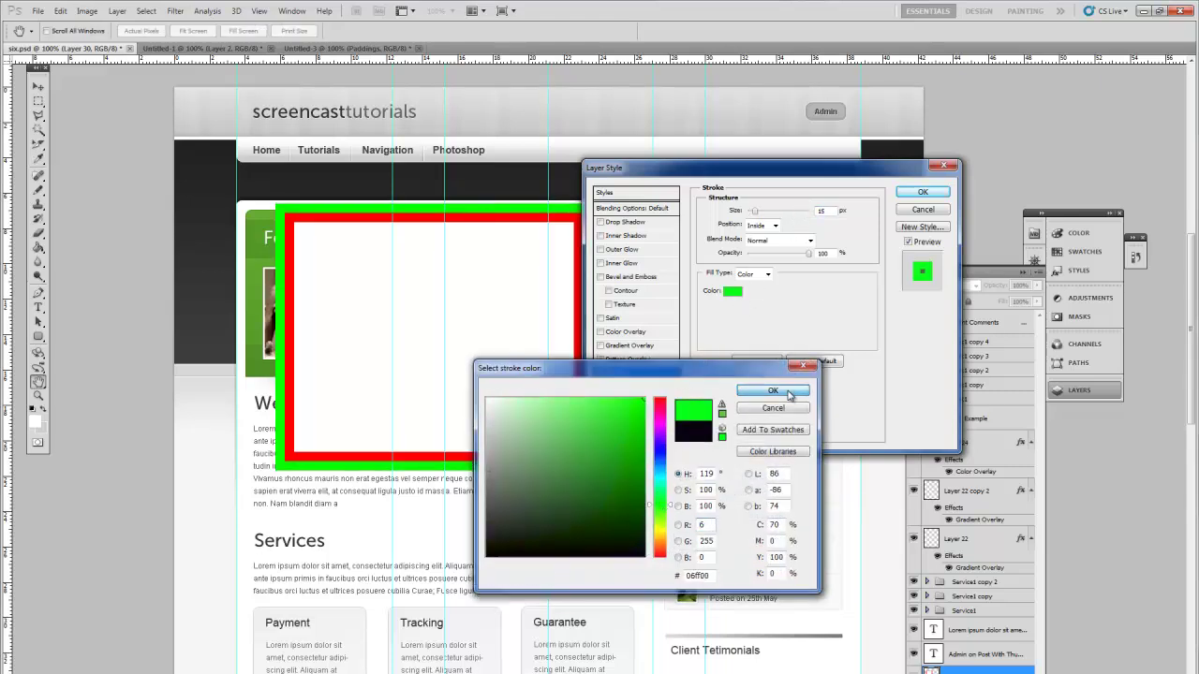
- Lower the box layer's opacity to 38% and apply the layer style
{"action": "left_click", "coordinate": [643, 209]}
{"action": "left_click_drag", "start_coordinate": [817, 229], "coordinate": [784, 231]}
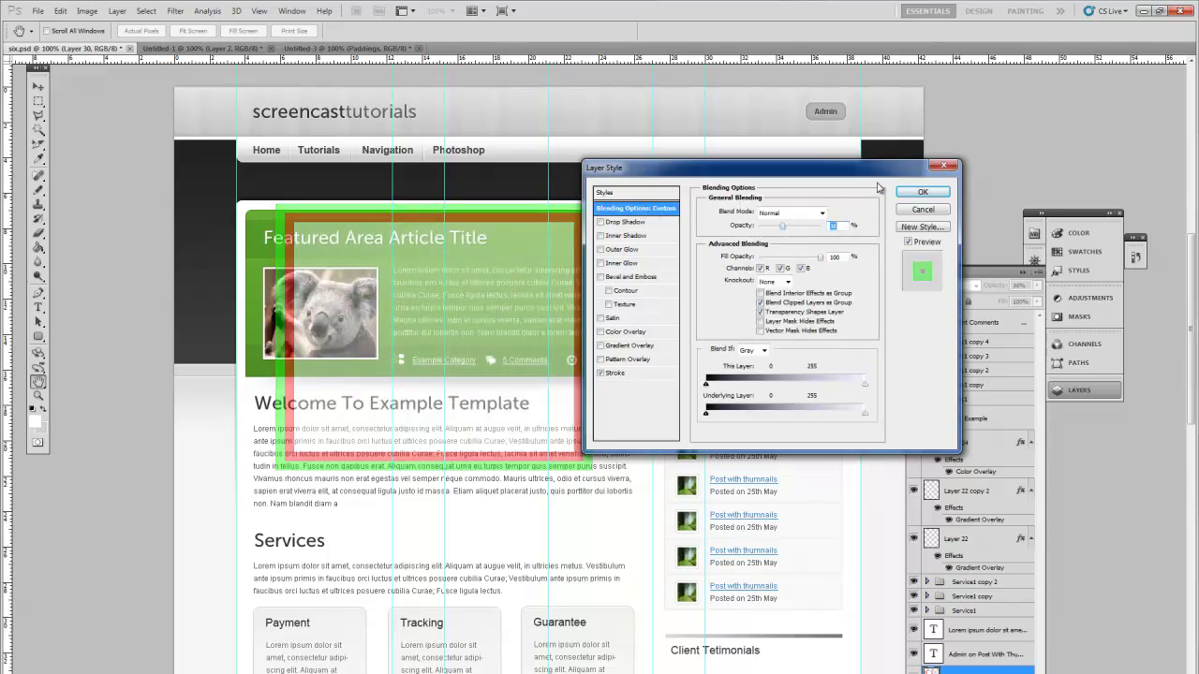
{"action": "left_click", "coordinate": [922, 192]}
- Move the translucent box so its outer green edge meets the top-left corner of the white content container
{"action": "left_click", "coordinate": [37, 87]}
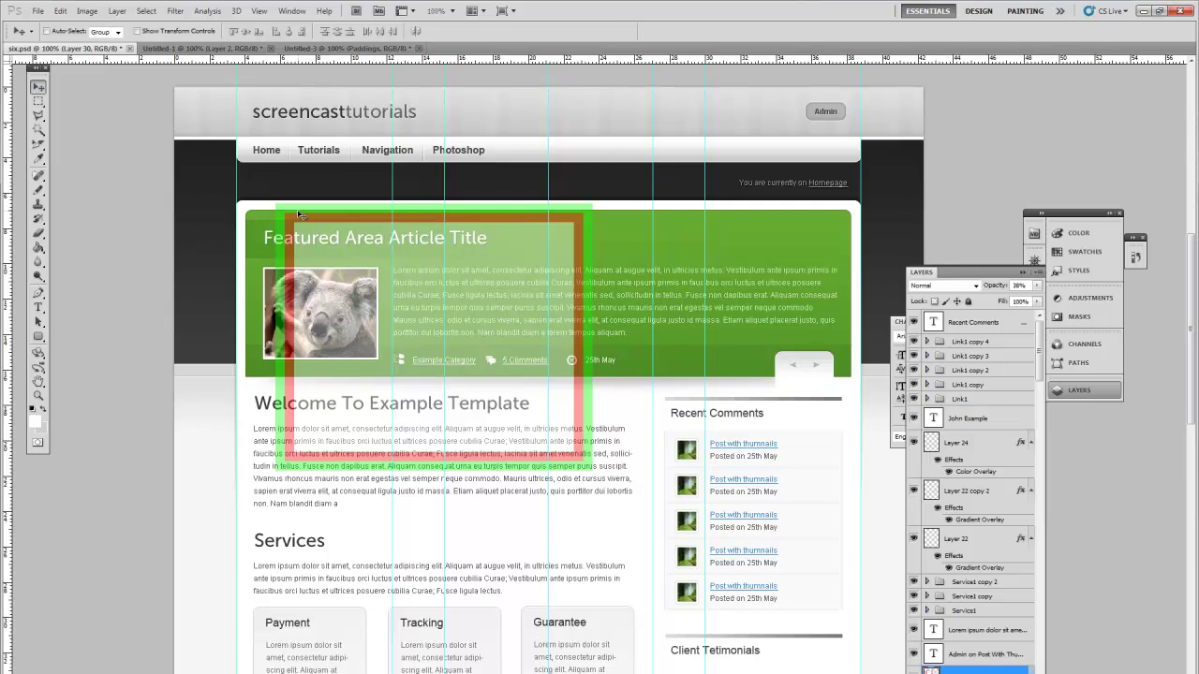
{"action": "left_click_drag", "start_coordinate": [327, 218], "coordinate": [287, 213]}
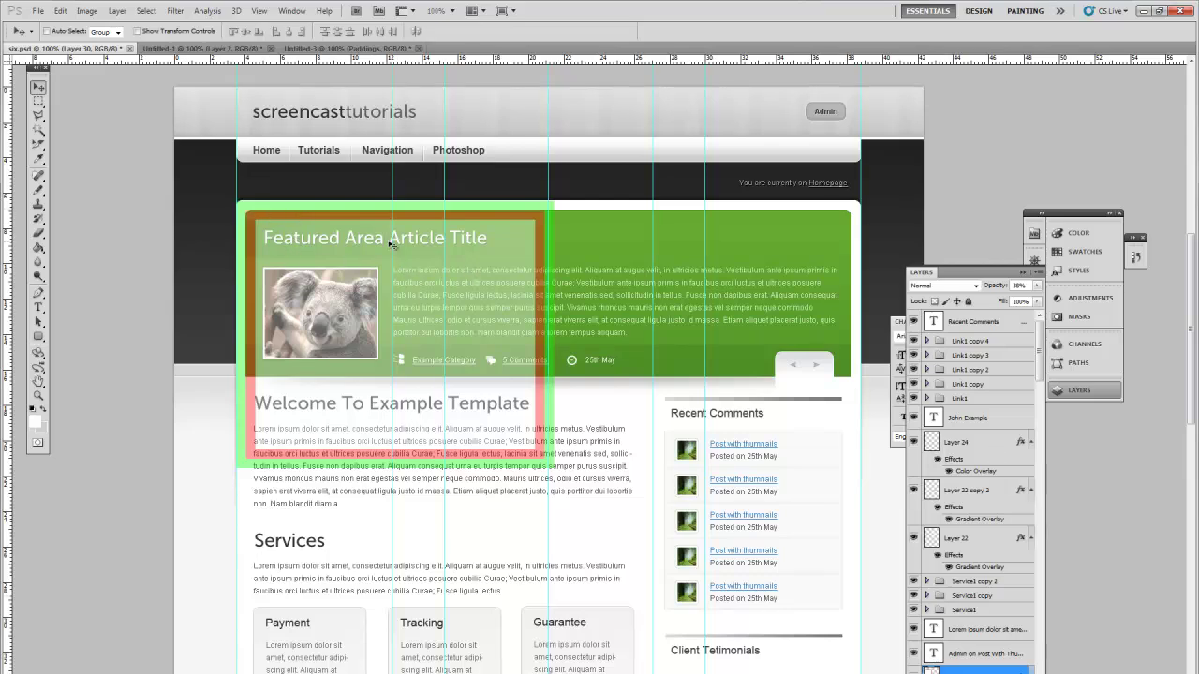
{"action": "key", "text": "ctrl+plus"}
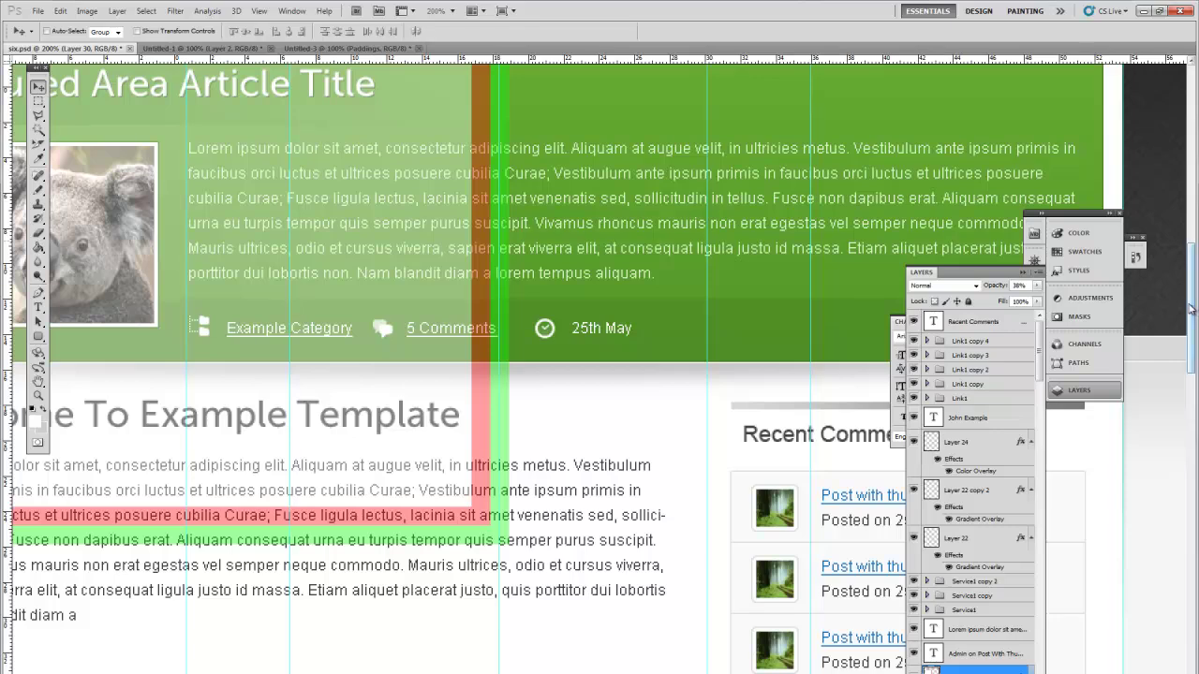
{"action": "left_click_drag", "start_coordinate": [1190, 306], "coordinate": [1188, 264]}
{"action": "left_click_drag", "start_coordinate": [600, 672], "coordinate": [534, 673]}
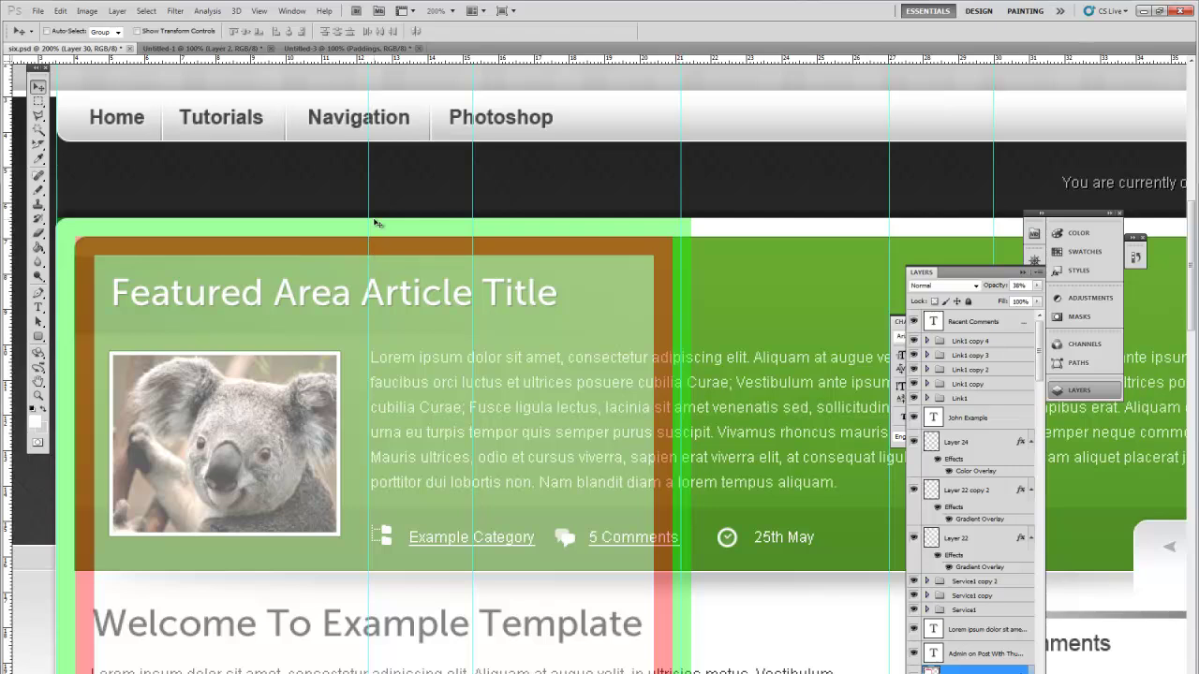
- Select Layer 30 and move the box so its outer green edge lines up with the top-left corner of the green featured area
{"action": "right_click", "coordinate": [724, 247]}
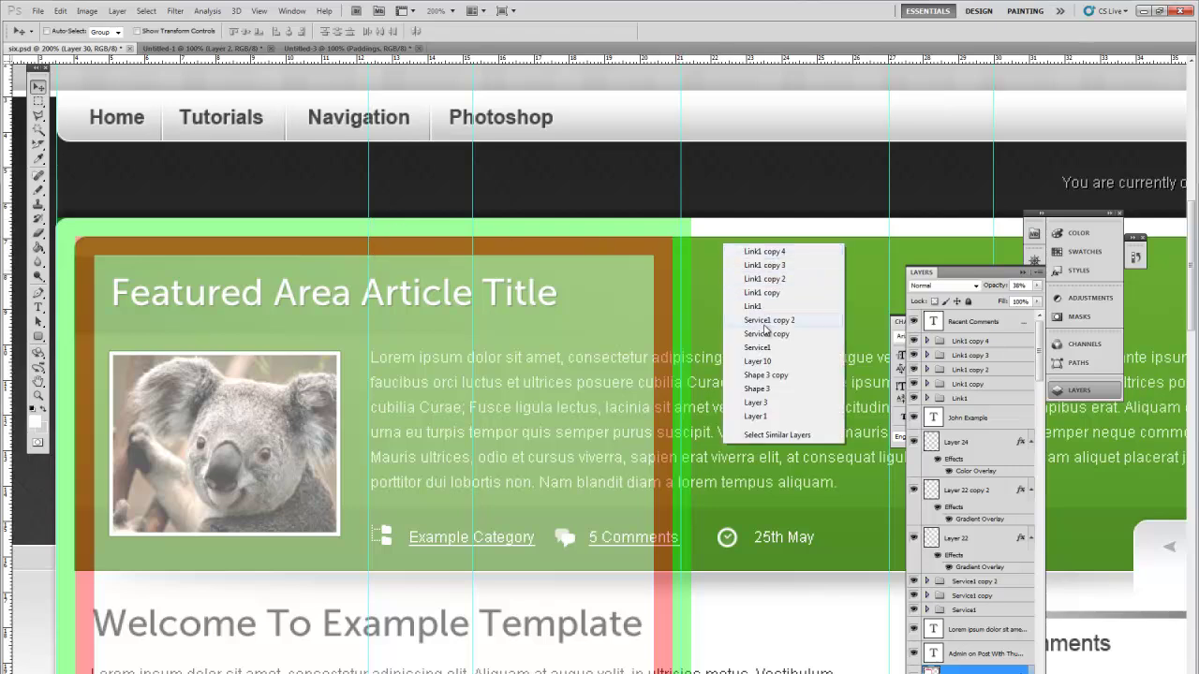
{"action": "left_click", "coordinate": [709, 262]}
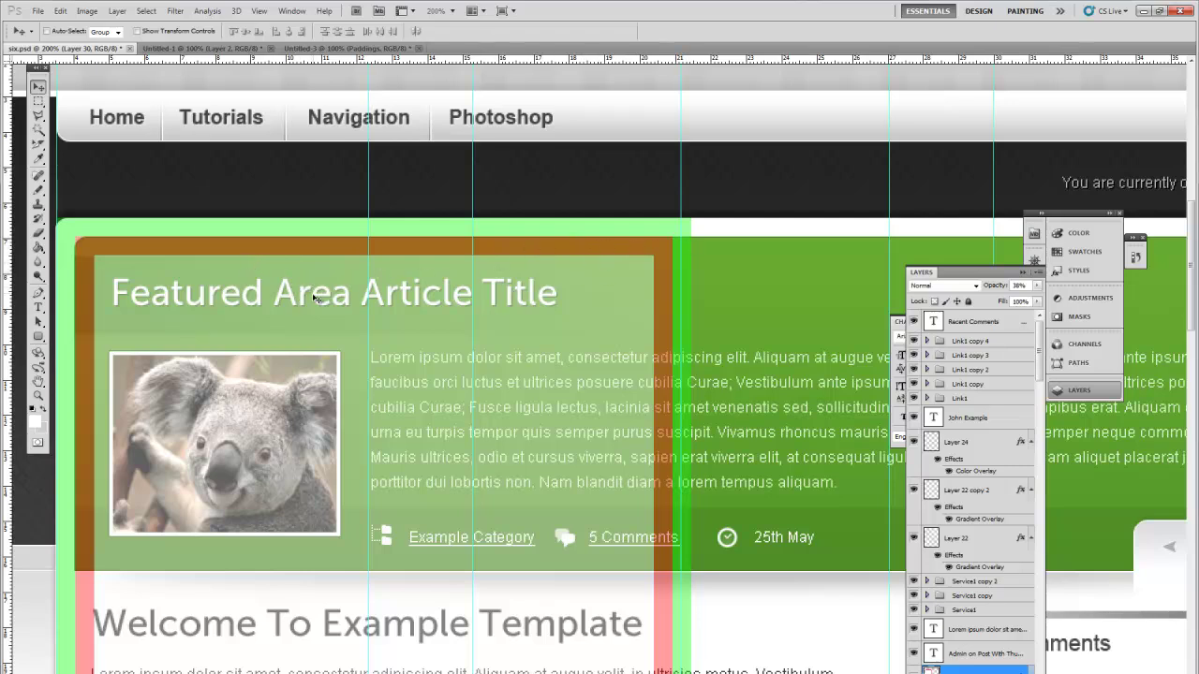
{"action": "right_click", "coordinate": [270, 251]}
{"action": "right_click", "coordinate": [197, 251]}
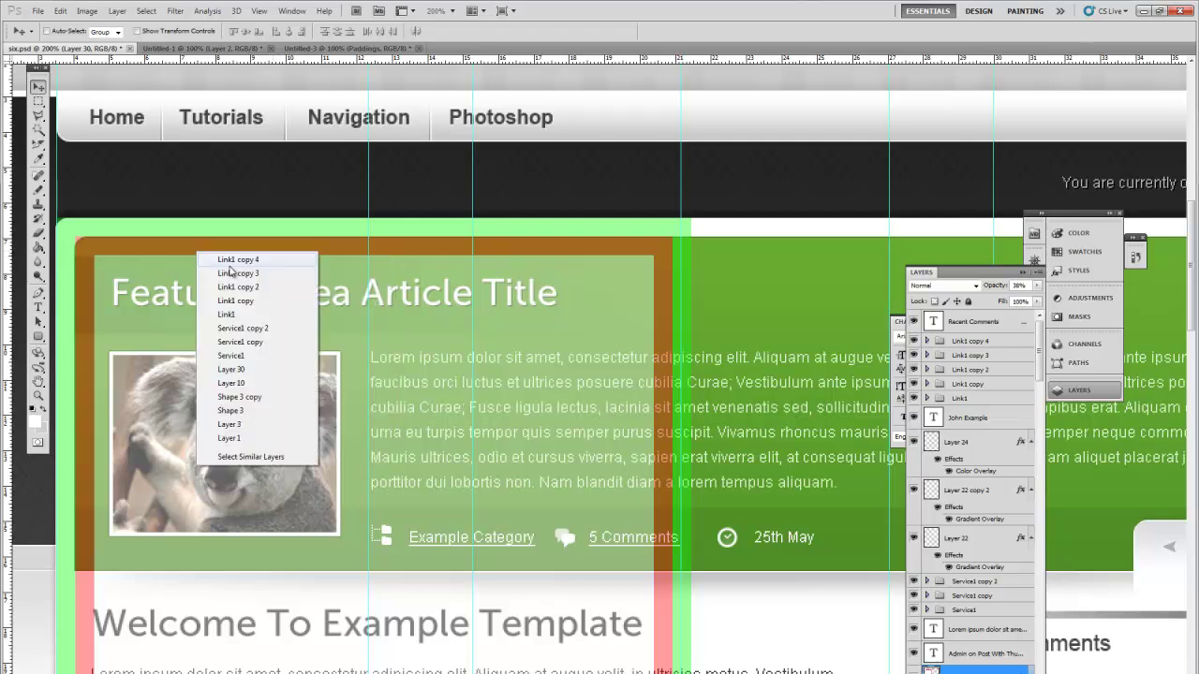
{"action": "left_click", "coordinate": [245, 372]}
{"action": "left_click_drag", "start_coordinate": [250, 290], "coordinate": [267, 307]}
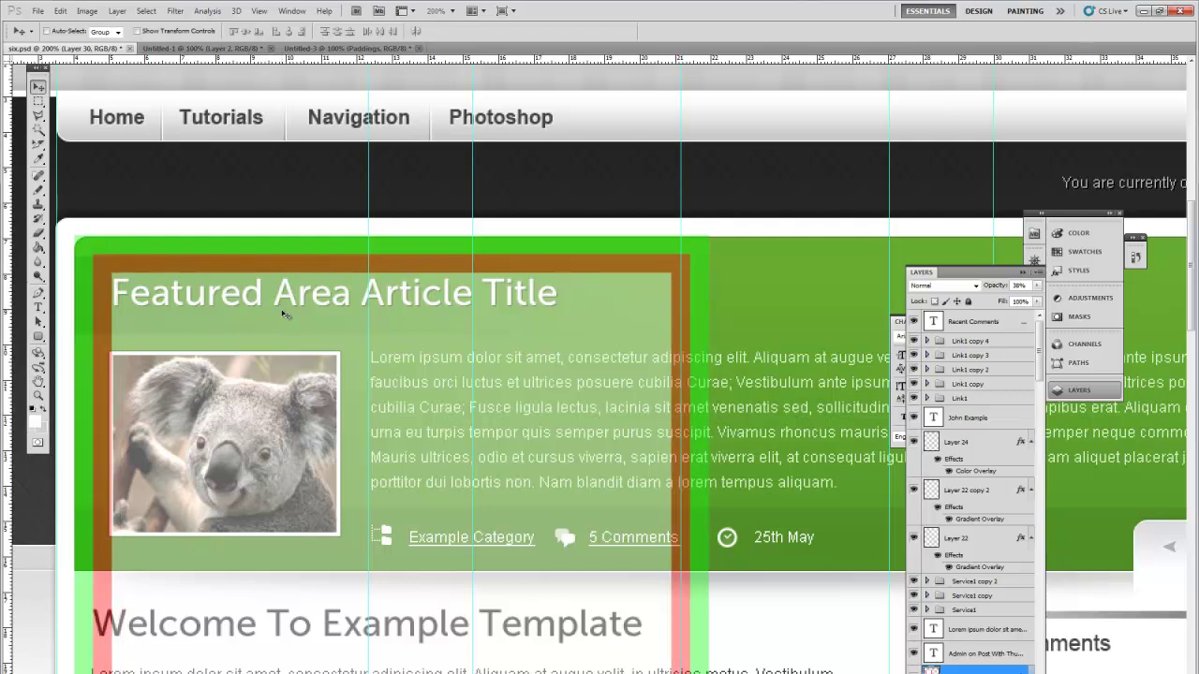
{"action": "key", "text": "Down"}
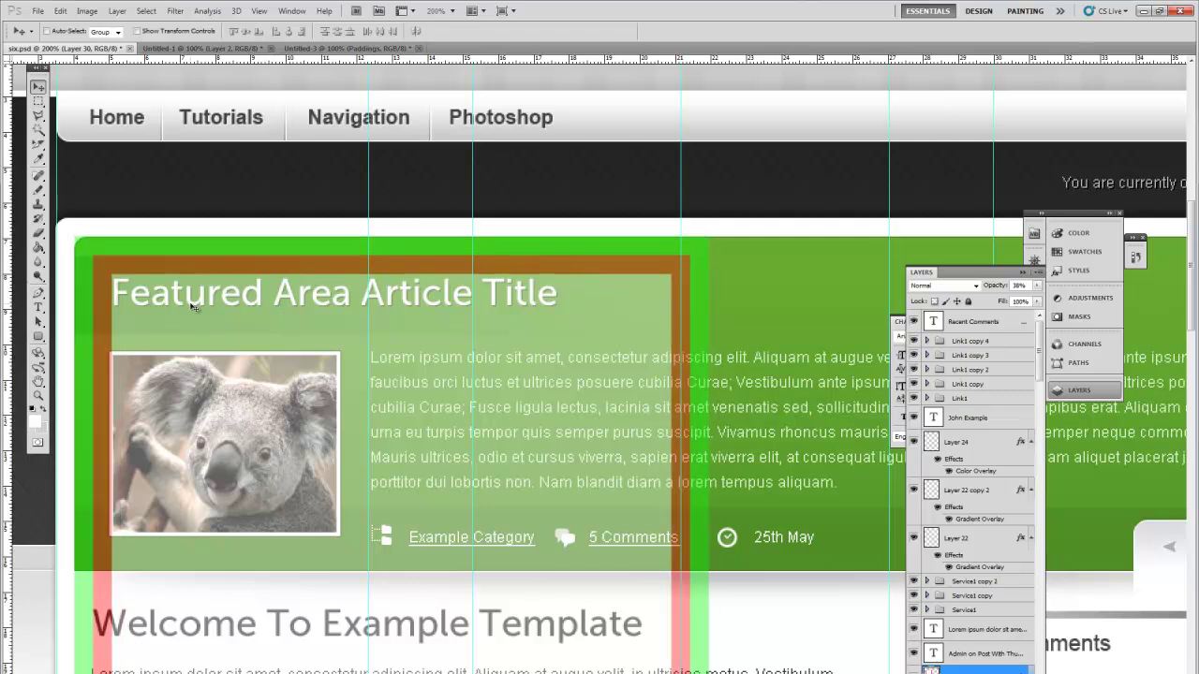
- Select the "Featured Area Article Title" text layer, nudge it upward and move it right onto the box's upper red border
{"action": "right_click", "coordinate": [231, 296]}
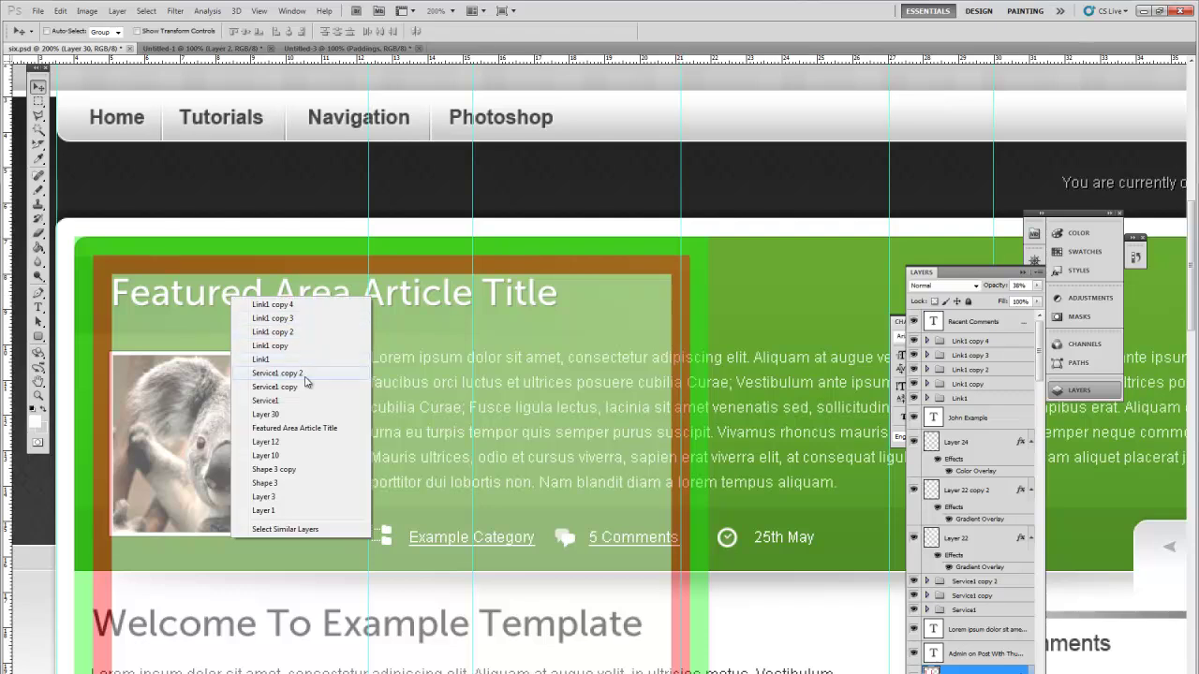
{"action": "left_click", "coordinate": [305, 428]}
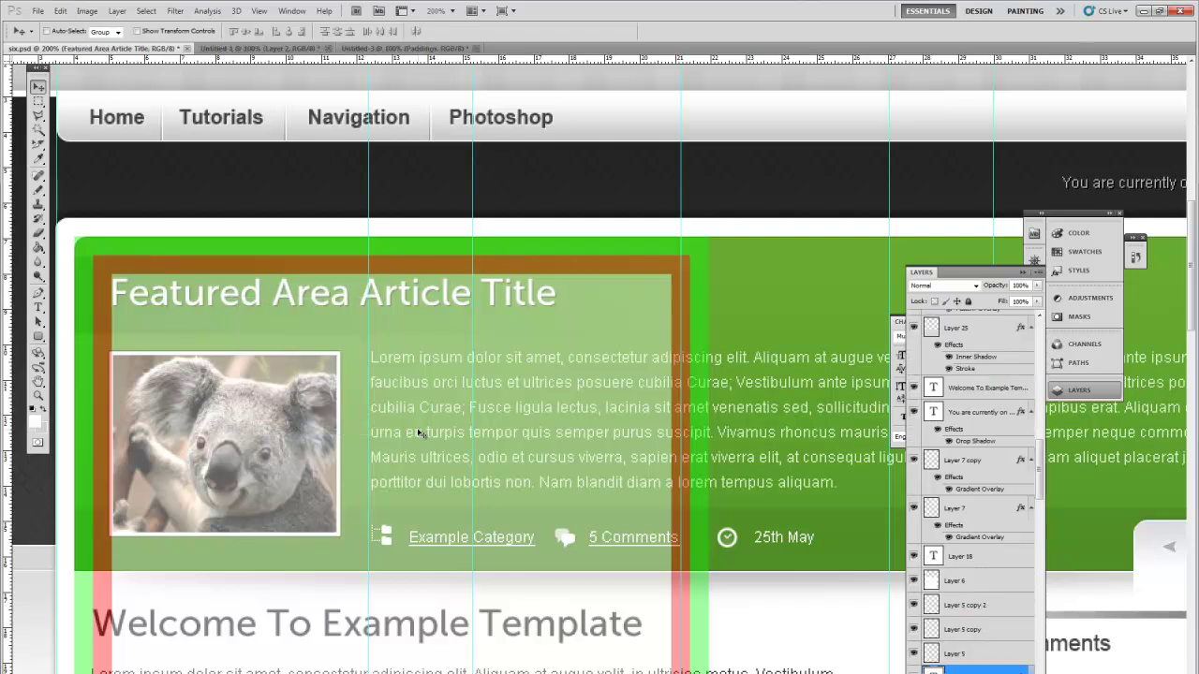
{"action": "key", "text": "Up"}
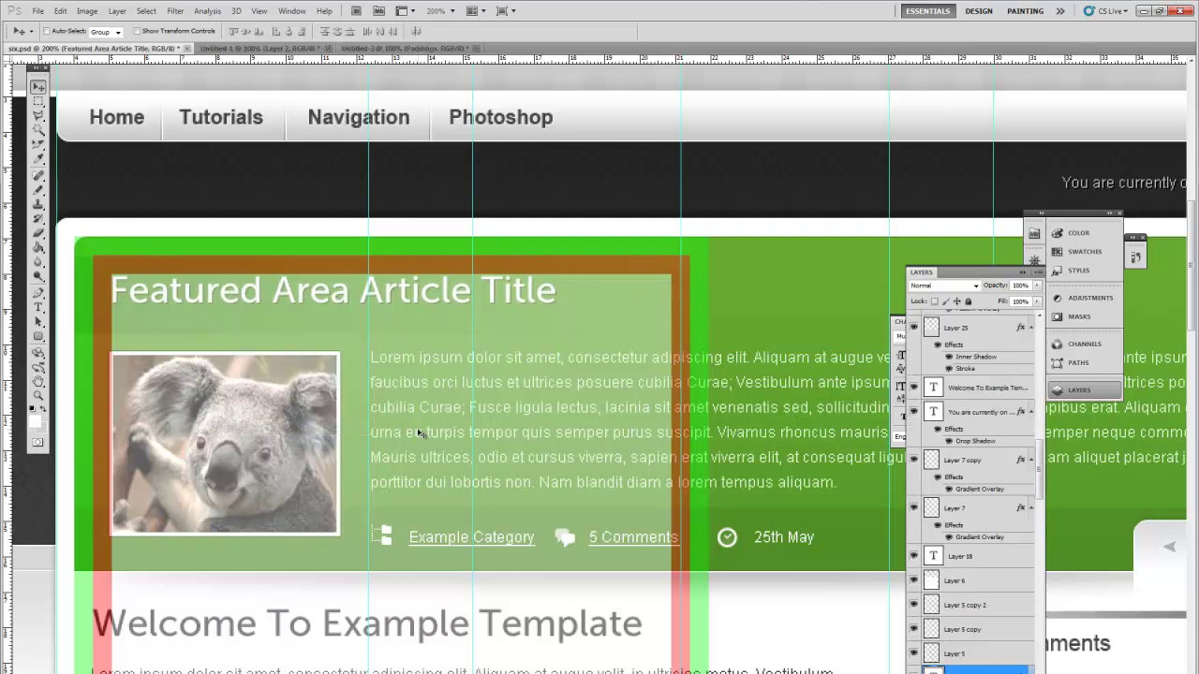
{"action": "key", "text": "Up"}
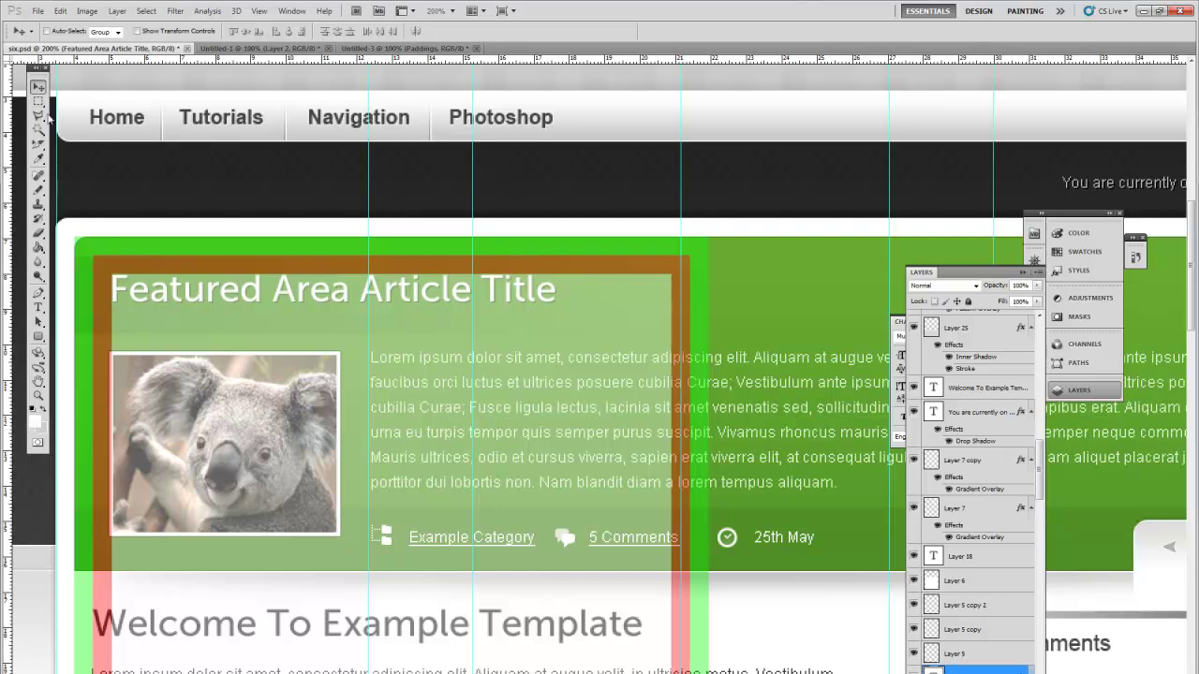
{"action": "left_click_drag", "start_coordinate": [317, 258], "coordinate": [497, 237]}
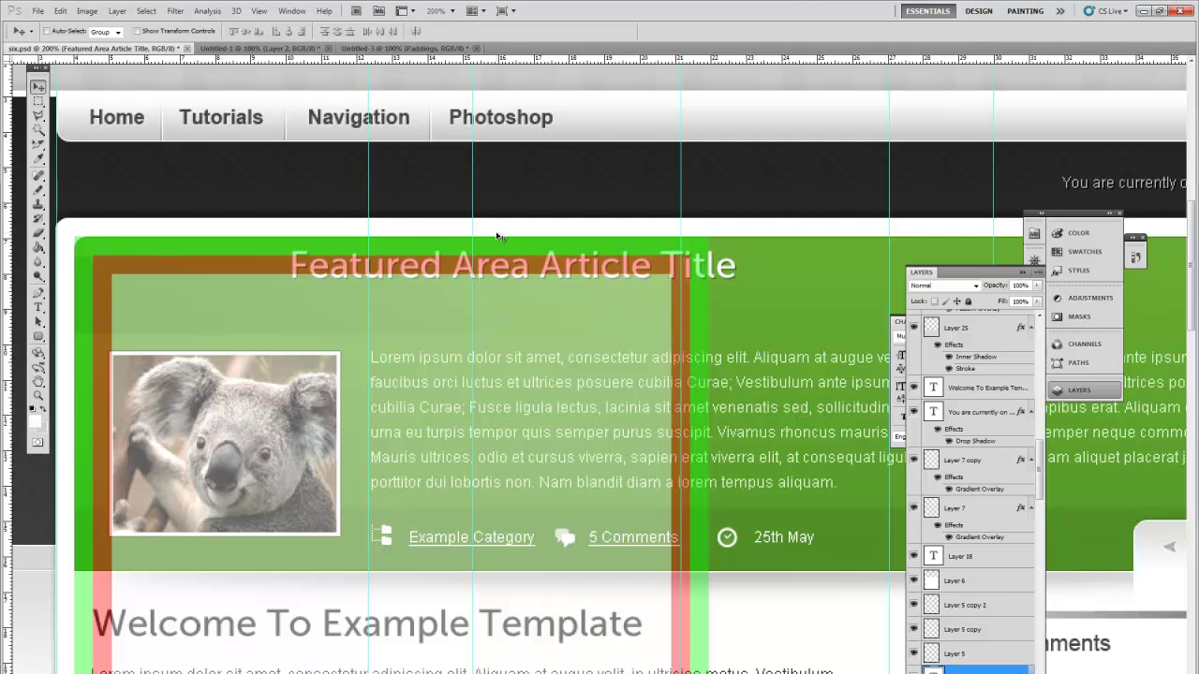
- Undo the last move of the featured title text, select Layer 30 and shift the translucent box rightward and up across the featured area
{"action": "key", "text": "ctrl+z"}
{"action": "right_click", "coordinate": [281, 259]}
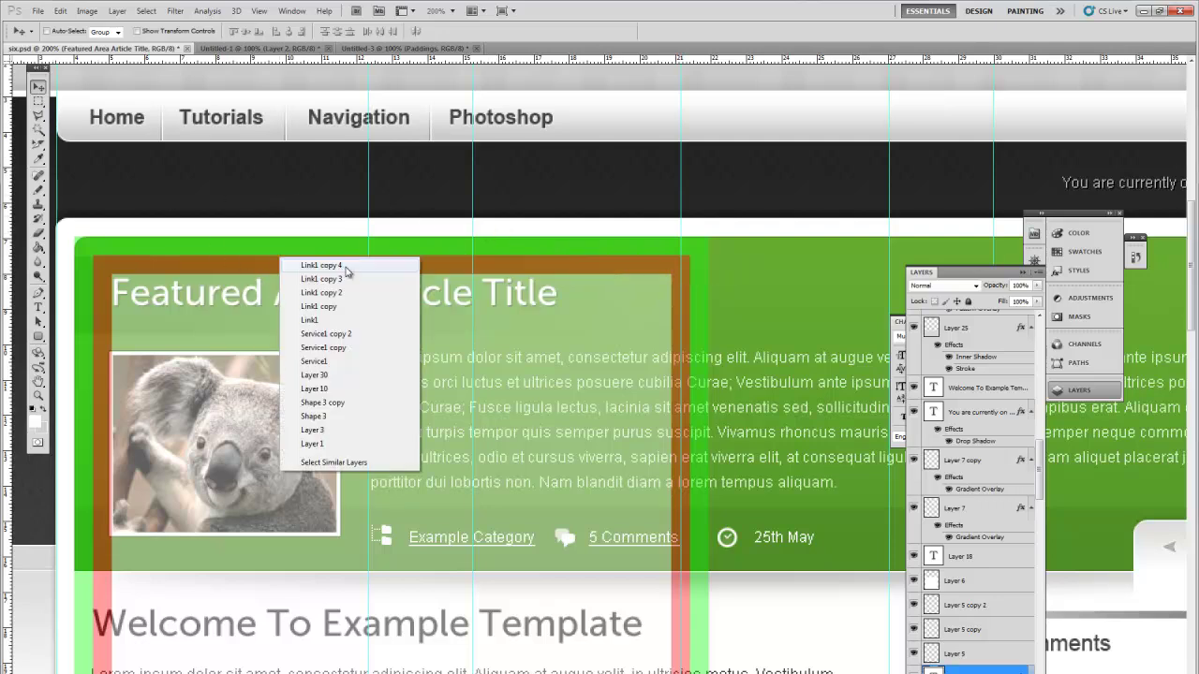
{"action": "left_click", "coordinate": [340, 383]}
{"action": "left_click_drag", "start_coordinate": [318, 332], "coordinate": [333, 313]}
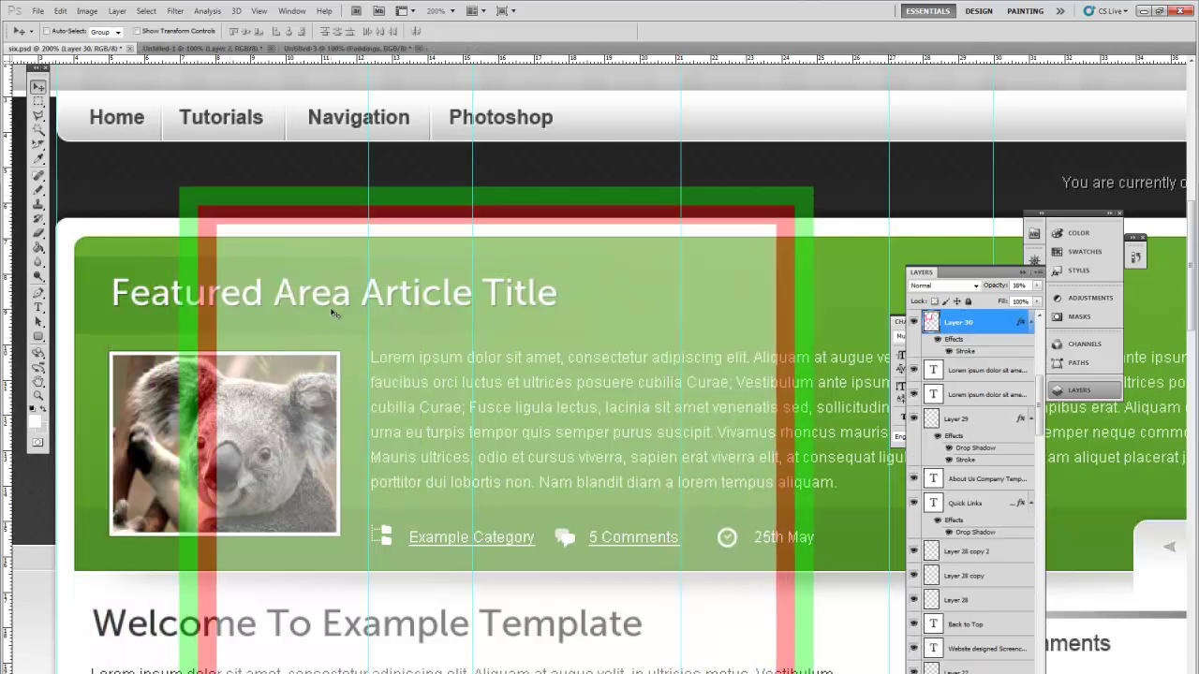
- Move the box around the "Welcome To Example Template" section, with its outer green edge against the content container's left edge and the featured area's bottom
{"action": "key", "text": "ctrl+minus"}
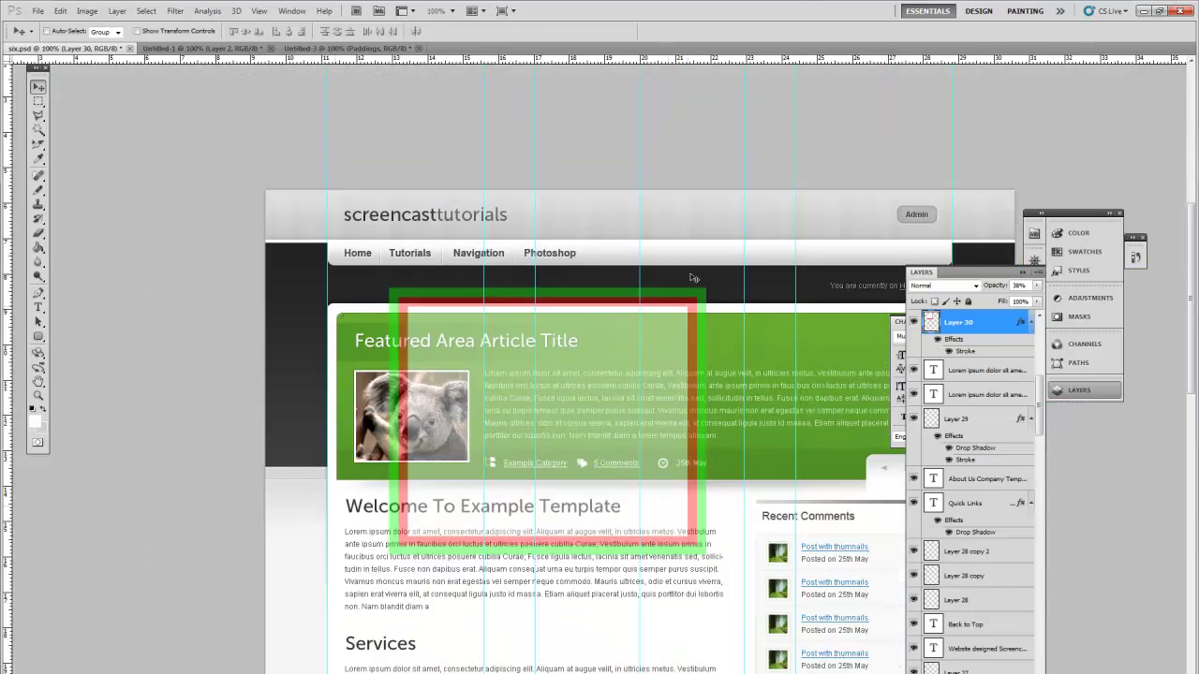
{"action": "scroll", "coordinate": [1197, 242], "scroll_direction": "down", "scroll_amount": 5}
{"action": "left_click_drag", "start_coordinate": [608, 141], "coordinate": [541, 327]}
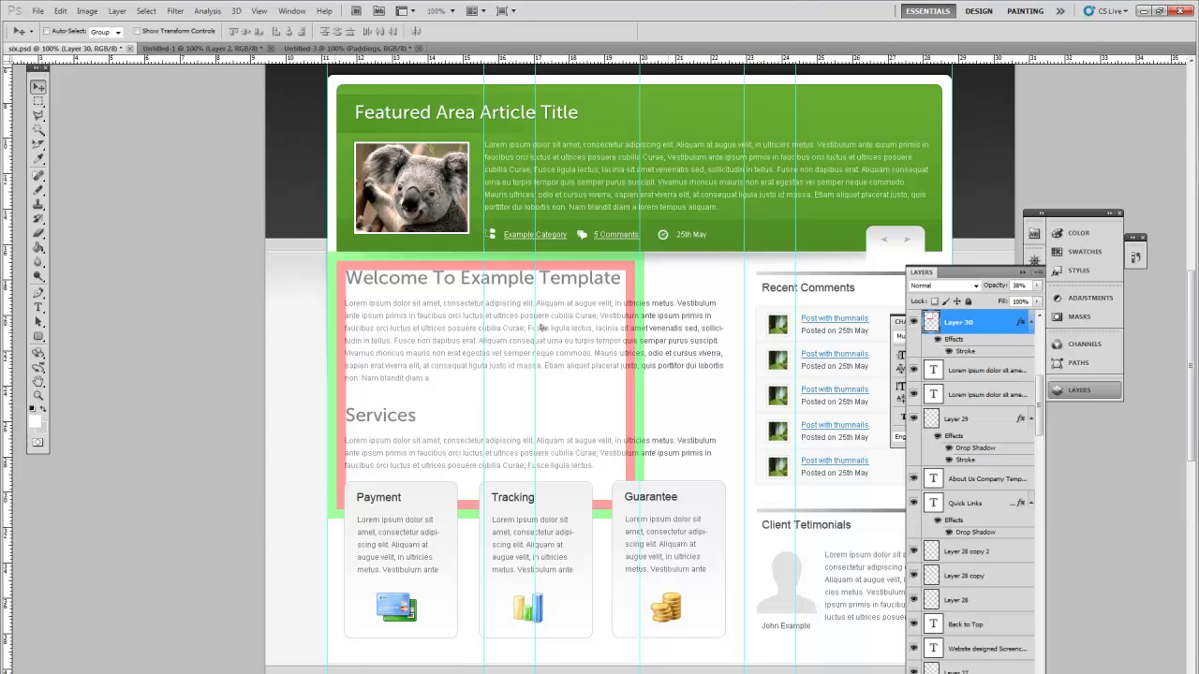
{"action": "key", "text": "ctrl+plus"}
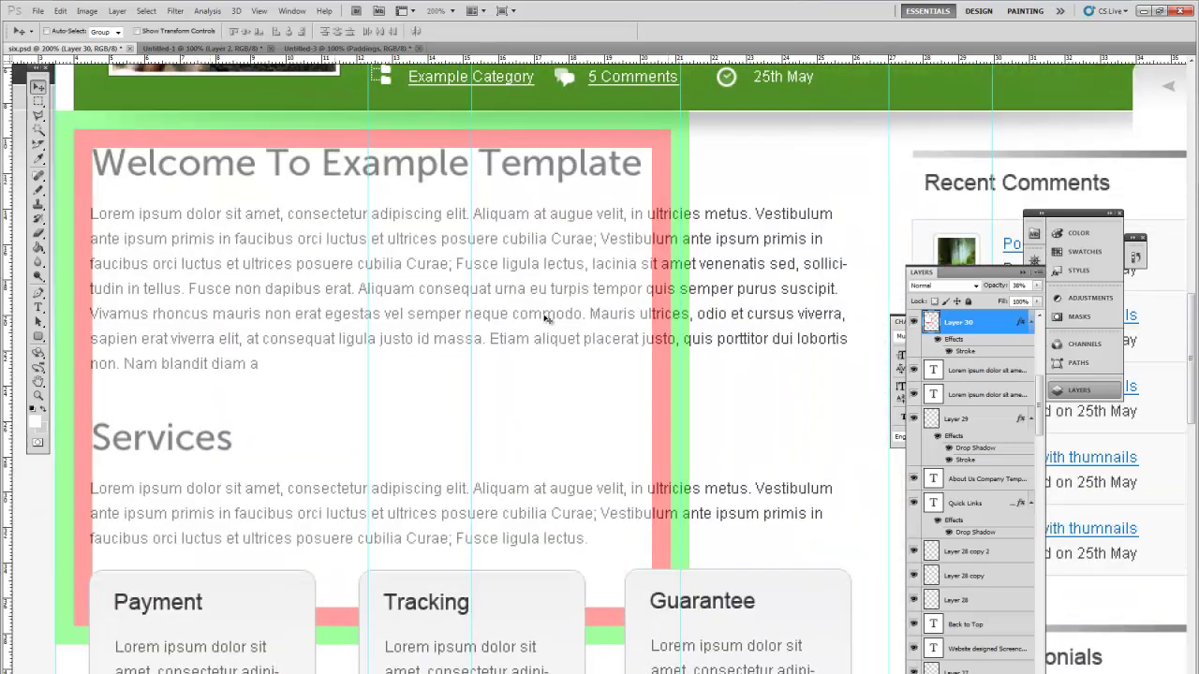
{"action": "scroll", "coordinate": [547, 318], "scroll_direction": "up", "scroll_amount": 3}
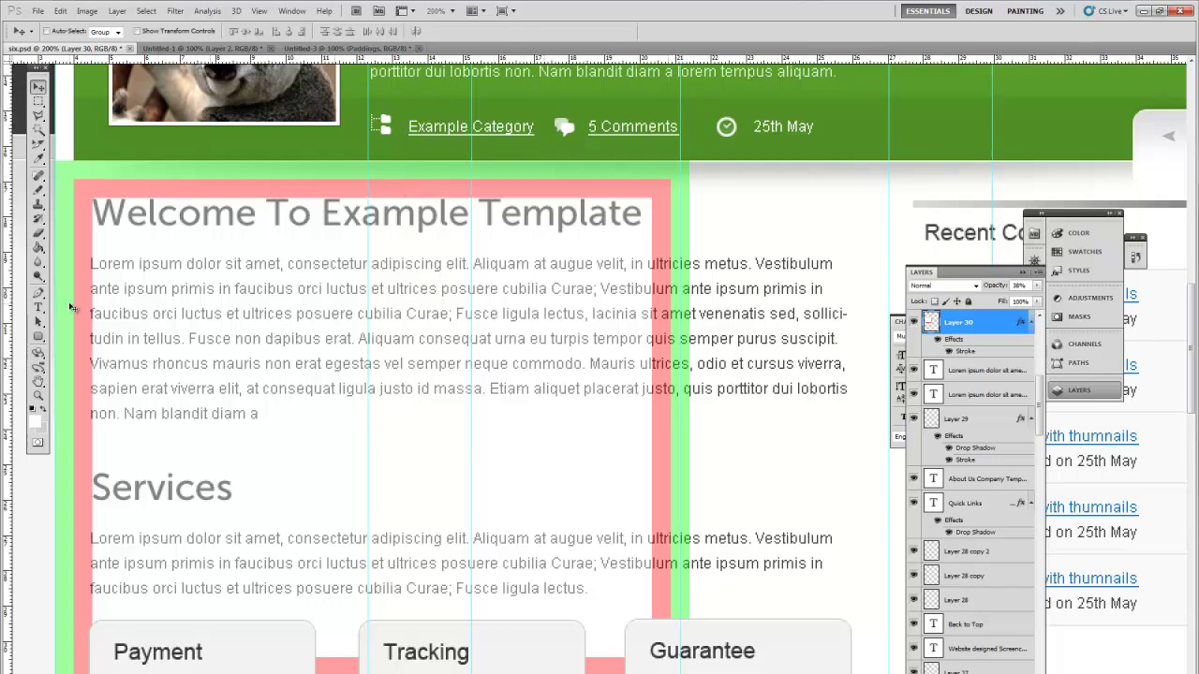
{"action": "key", "text": "ctrl+minus"}
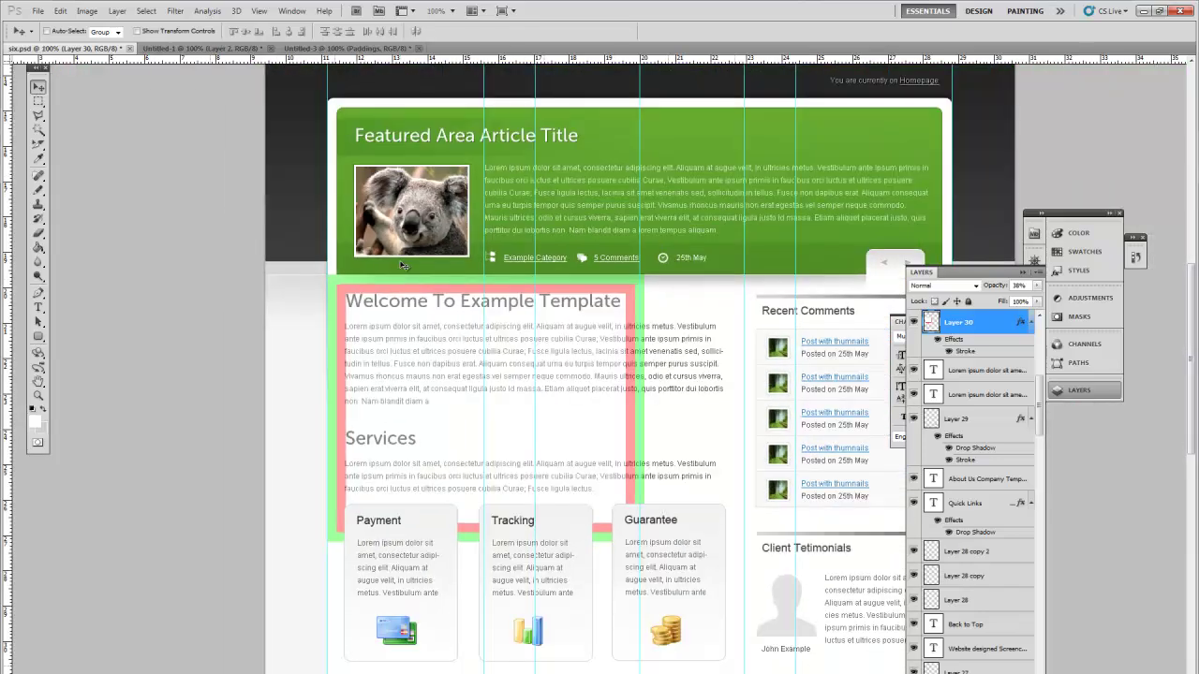
- Move the box up to the page header so its red border frames the logo and menu along the content container's left edge
{"action": "left_click_drag", "start_coordinate": [356, 287], "coordinate": [521, 290]}
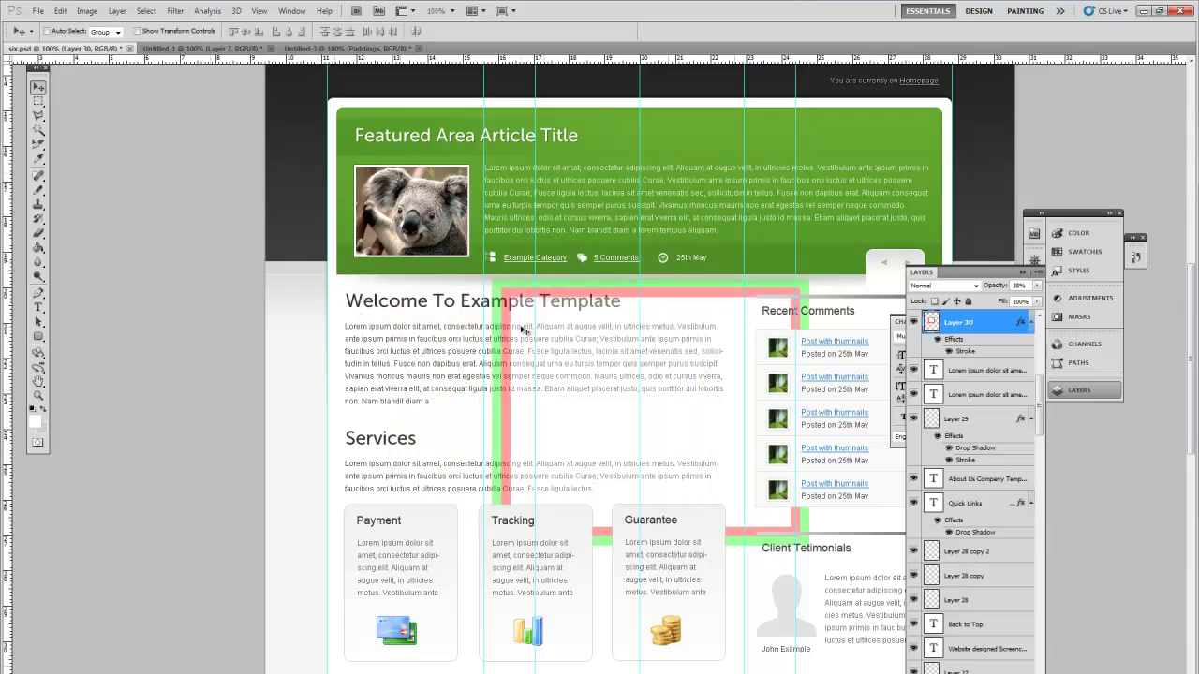
{"action": "scroll", "coordinate": [525, 337], "scroll_direction": "up", "scroll_amount": 5}
{"action": "left_click_drag", "start_coordinate": [552, 397], "coordinate": [392, 110]}
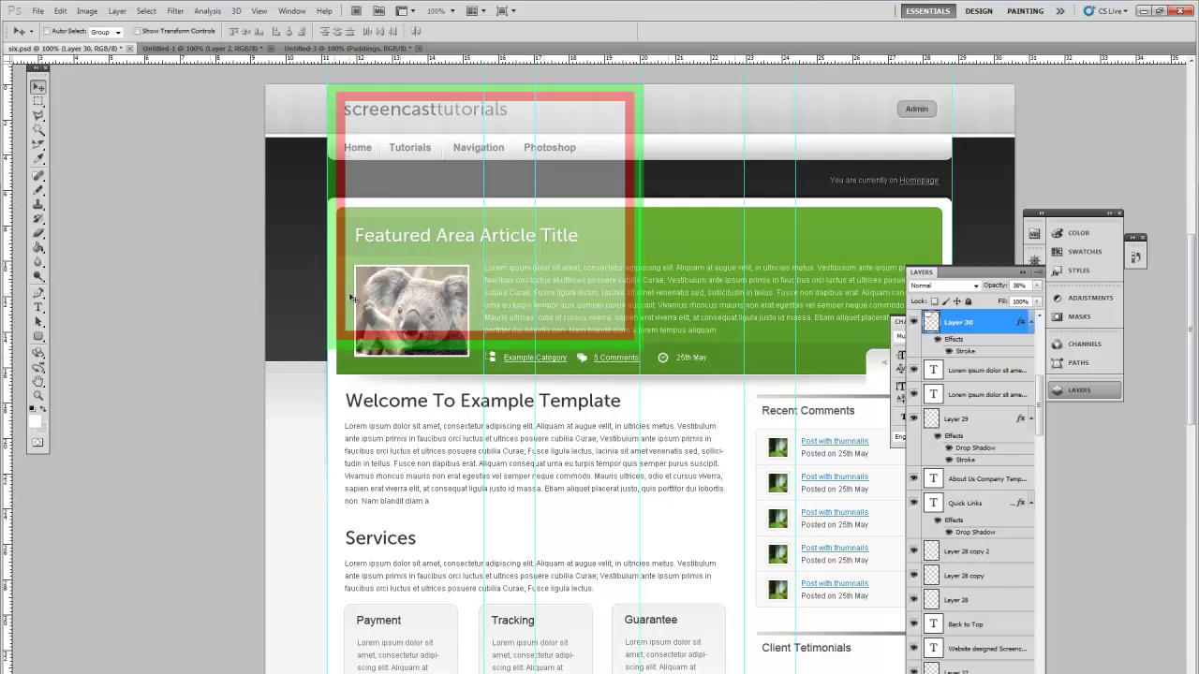
- Move the box down through the featured area and main content to the Services section along the container's left edge
{"action": "left_click_drag", "start_coordinate": [417, 109], "coordinate": [549, 233]}
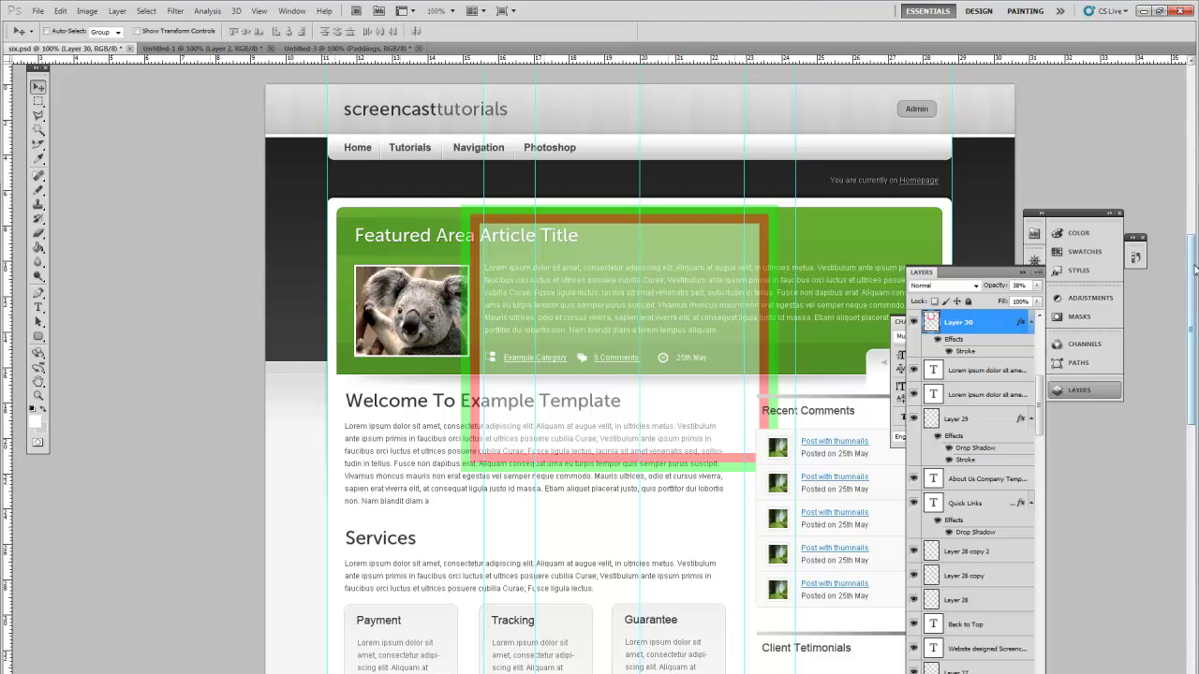
{"action": "left_click_drag", "start_coordinate": [1195, 270], "coordinate": [1185, 335]}
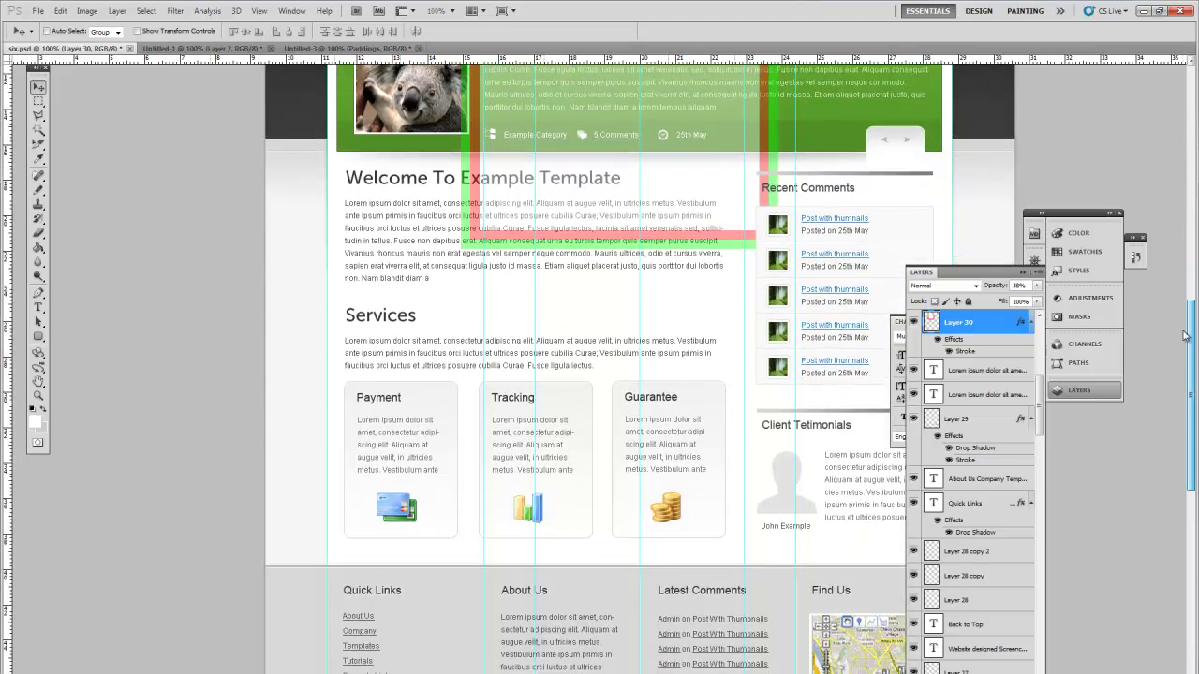
{"action": "left_click_drag", "start_coordinate": [651, 131], "coordinate": [569, 208]}
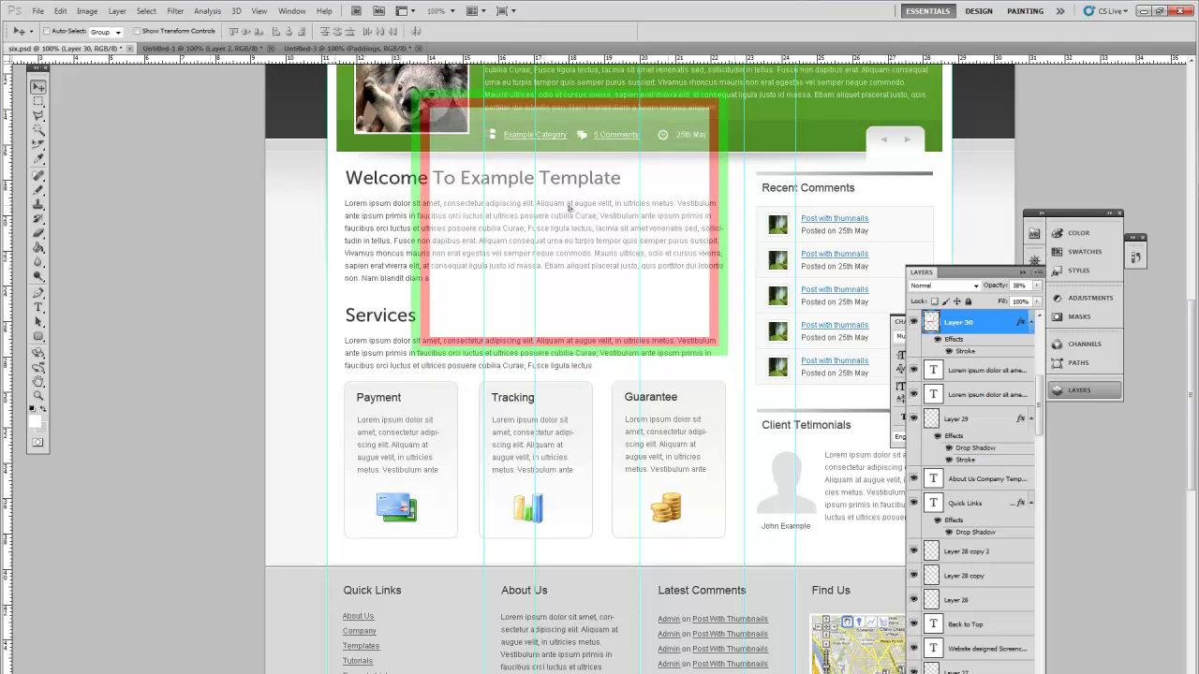
{"action": "left_click_drag", "start_coordinate": [1194, 328], "coordinate": [1194, 352]}
{"action": "left_click_drag", "start_coordinate": [521, 201], "coordinate": [440, 404]}
- Line the box up with the Recent Comments sidebar's right and left edges, and return it over the Welcome and Services column
{"action": "left_click_drag", "start_coordinate": [531, 231], "coordinate": [705, 156]}
{"action": "scroll", "coordinate": [921, 189], "scroll_direction": "up", "scroll_amount": 1}
{"action": "scroll", "coordinate": [921, 188], "scroll_direction": "up", "scroll_amount": 2}
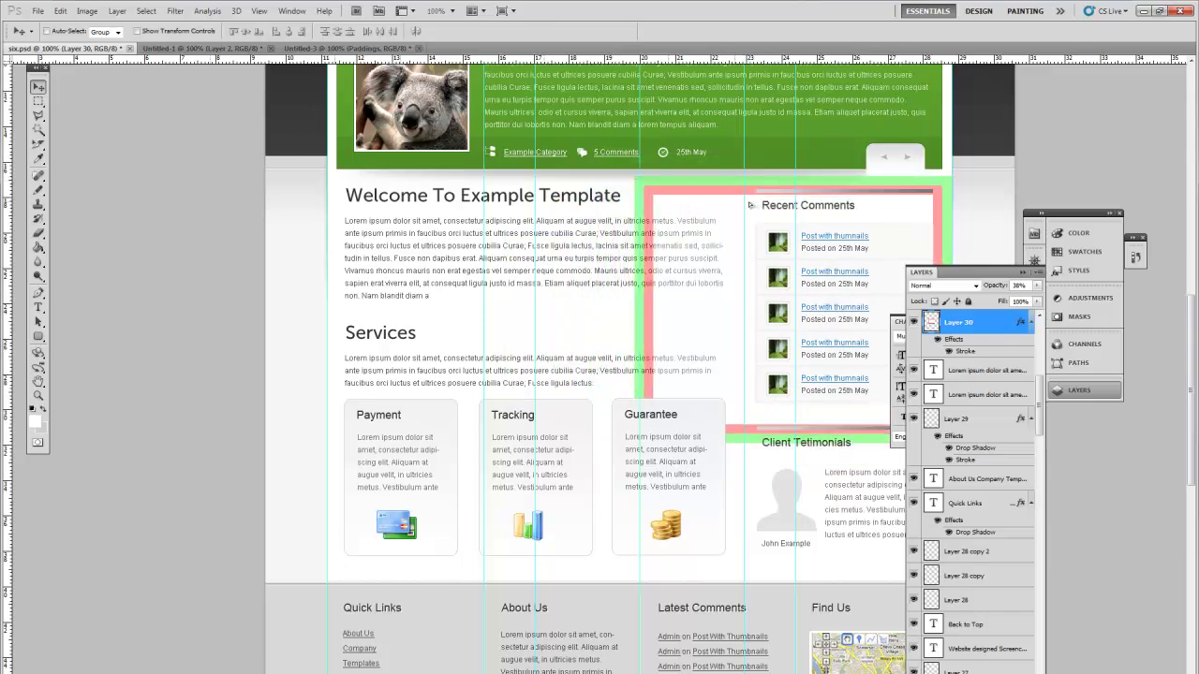
{"action": "left_click_drag", "start_coordinate": [751, 204], "coordinate": [850, 205]}
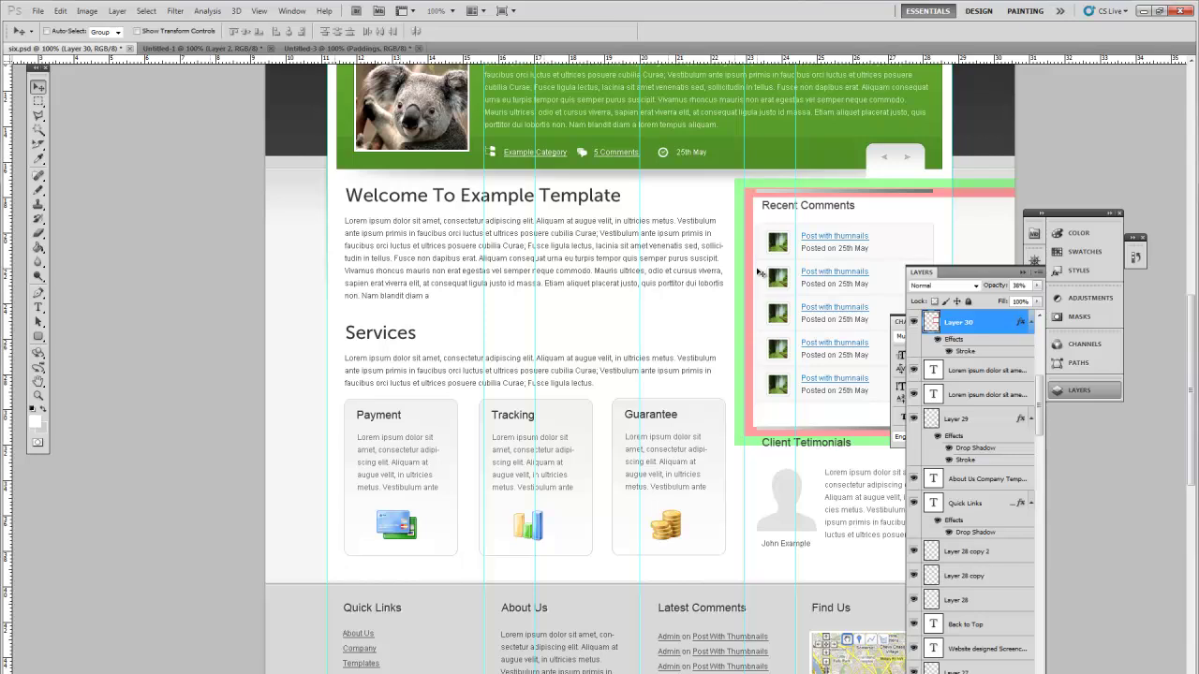
{"action": "left_click_drag", "start_coordinate": [773, 264], "coordinate": [435, 263]}
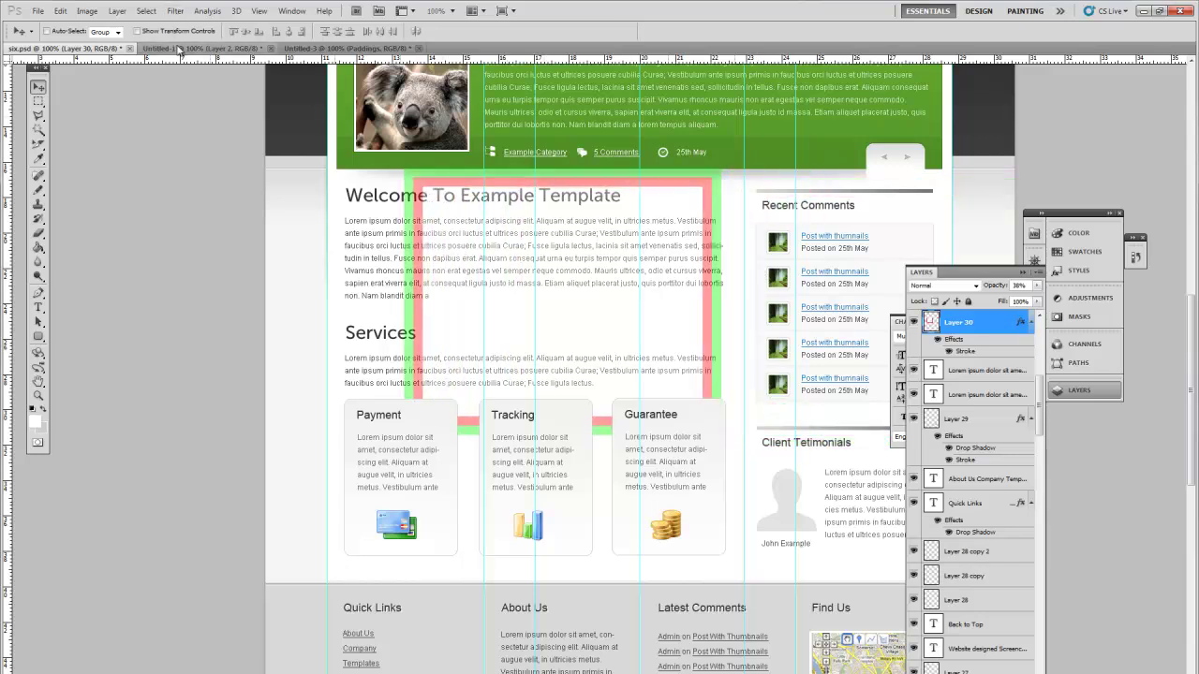
- Compare the Untitled-1 and Untitled-3 padding examples, toggling the Paddings group's visibility off and on in Untitled-3
{"action": "left_click", "coordinate": [179, 48]}
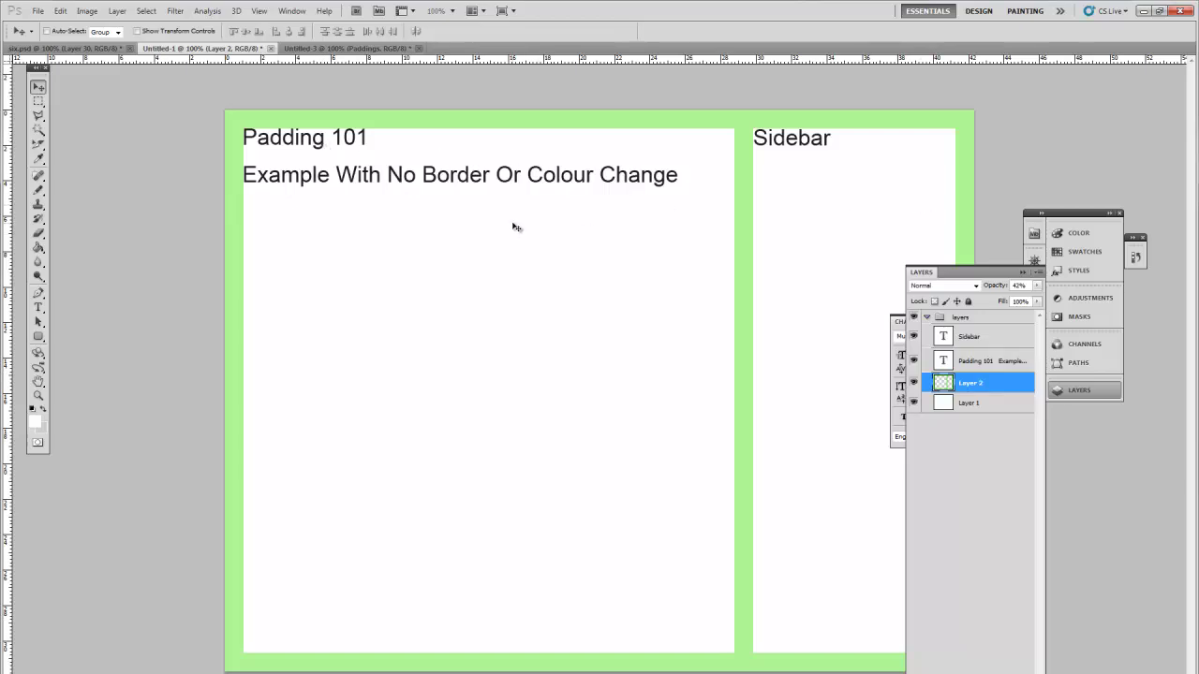
{"action": "left_click", "coordinate": [374, 47]}
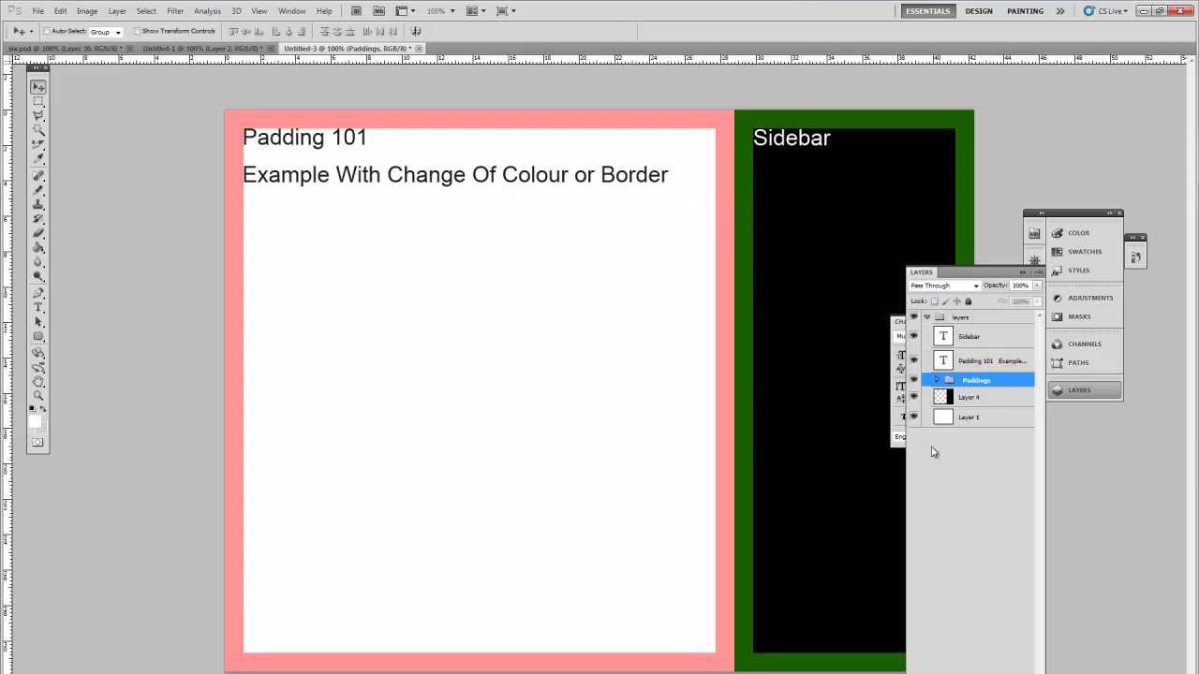
{"action": "left_click", "coordinate": [913, 380]}
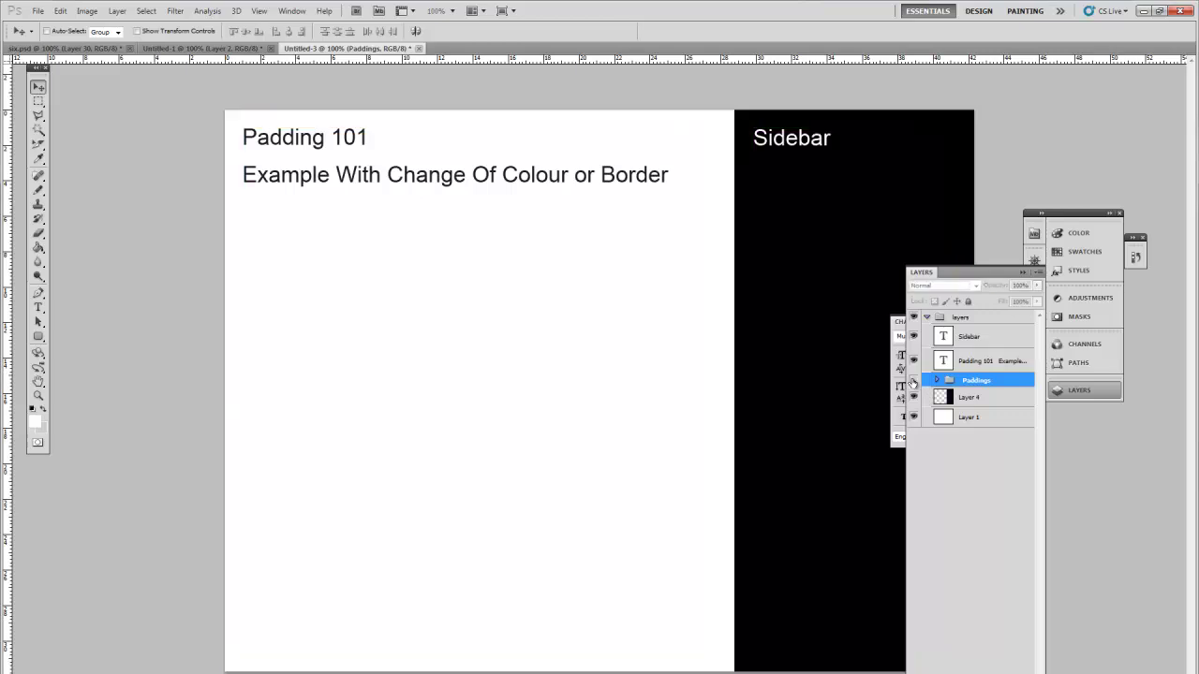
{"action": "left_click", "coordinate": [914, 380]}
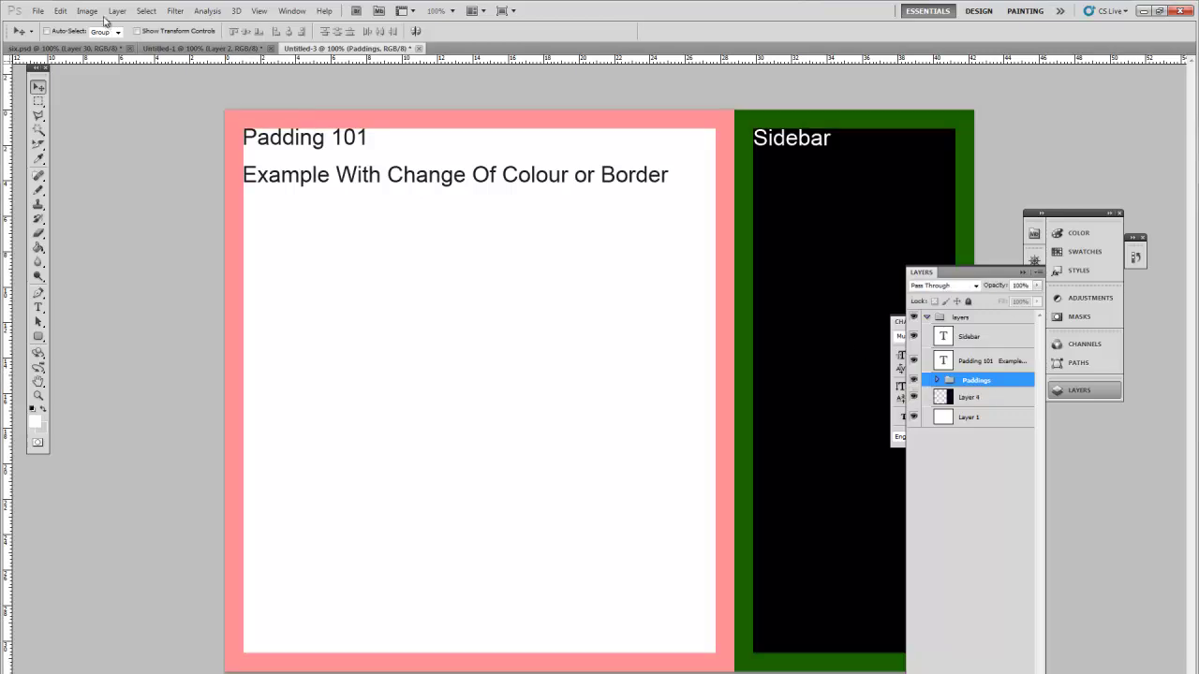
{"action": "left_click", "coordinate": [168, 49]}
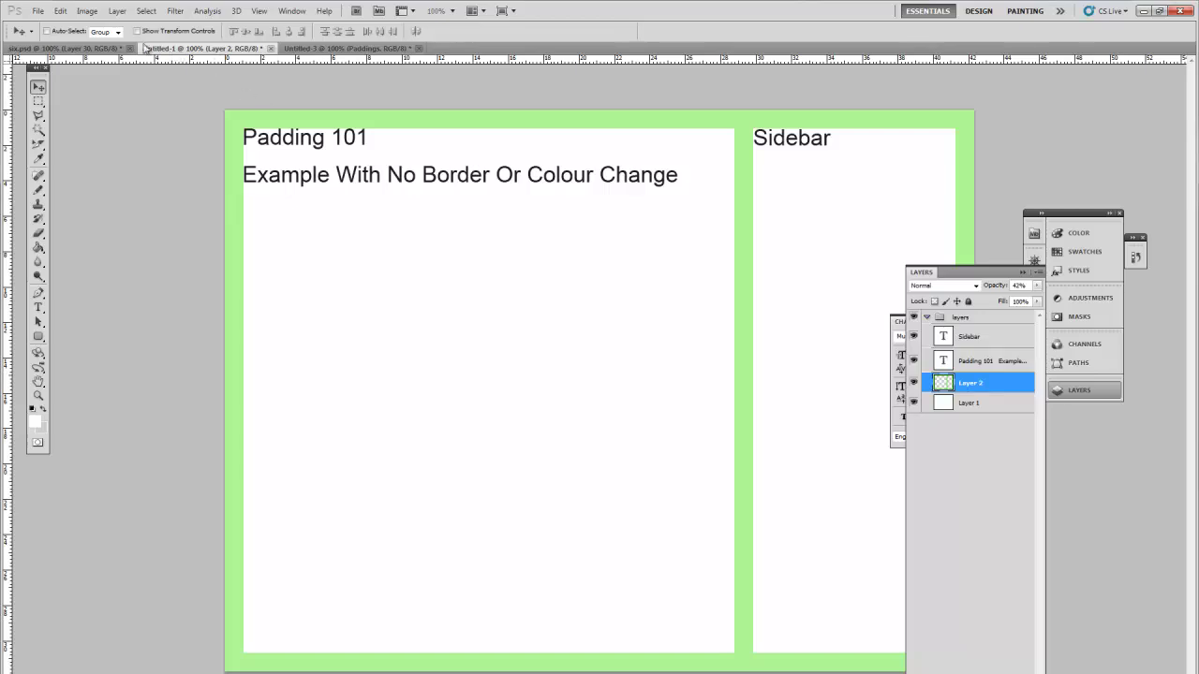
- Return to six.psd, align the box with the content container's left edge, and move it up over the page header and featured area
{"action": "left_click", "coordinate": [98, 49]}
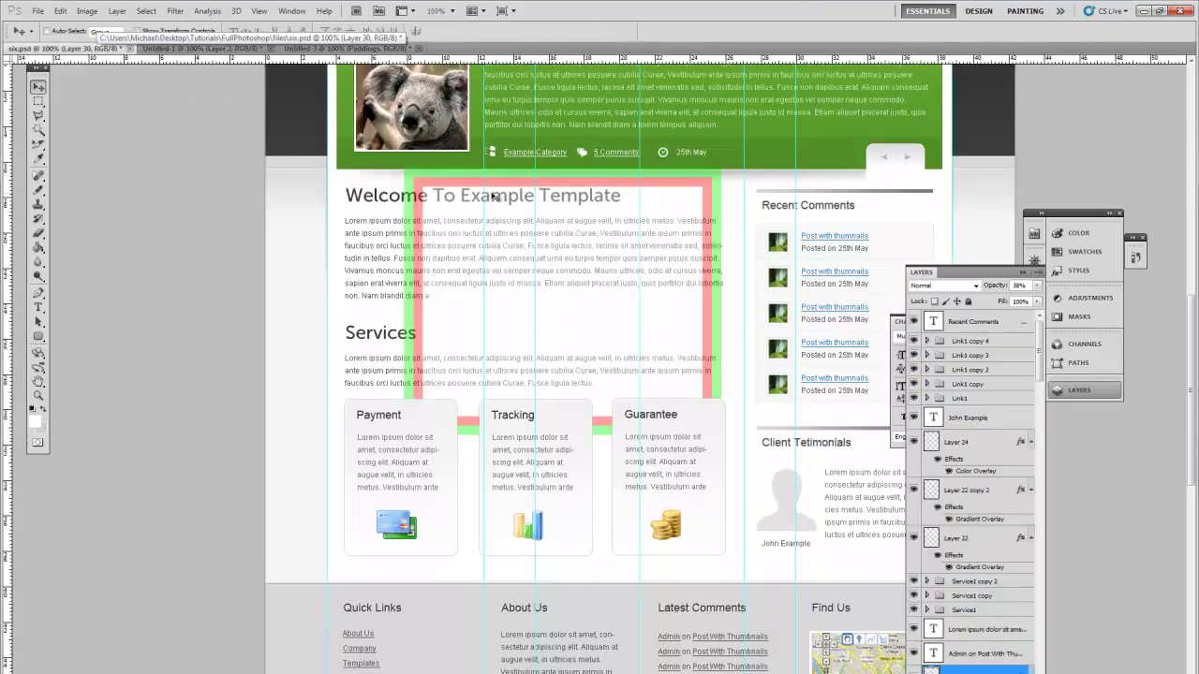
{"action": "left_click_drag", "start_coordinate": [496, 198], "coordinate": [399, 132]}
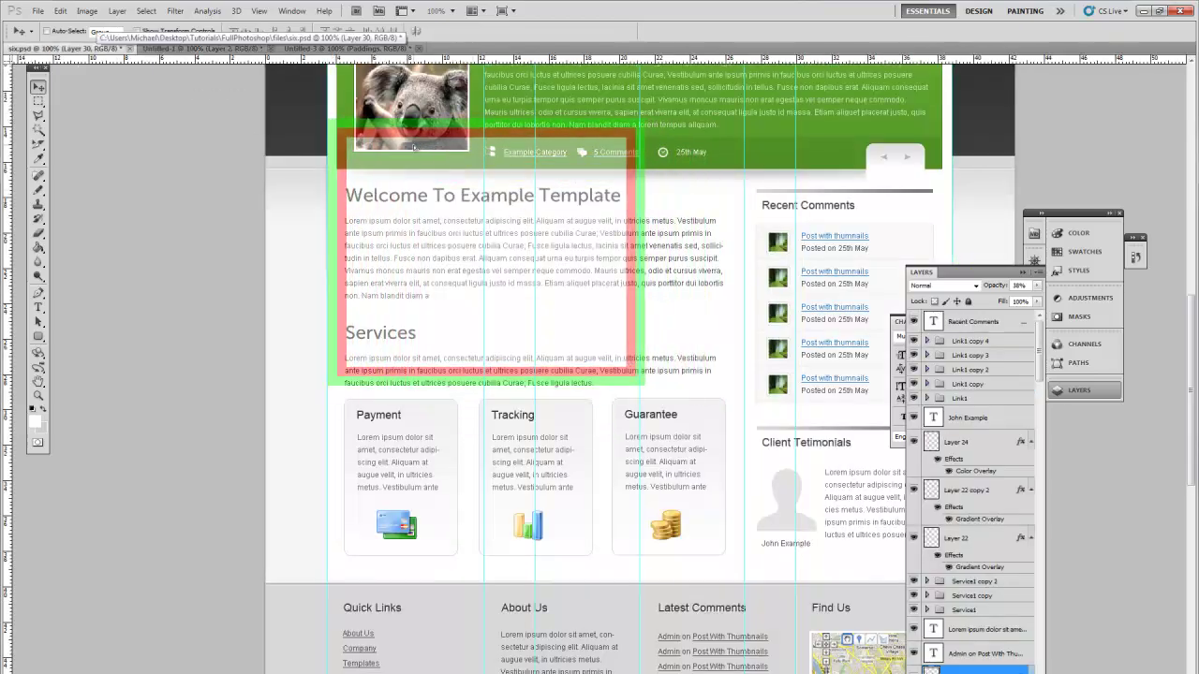
{"action": "left_click_drag", "start_coordinate": [1191, 330], "coordinate": [1185, 268]}
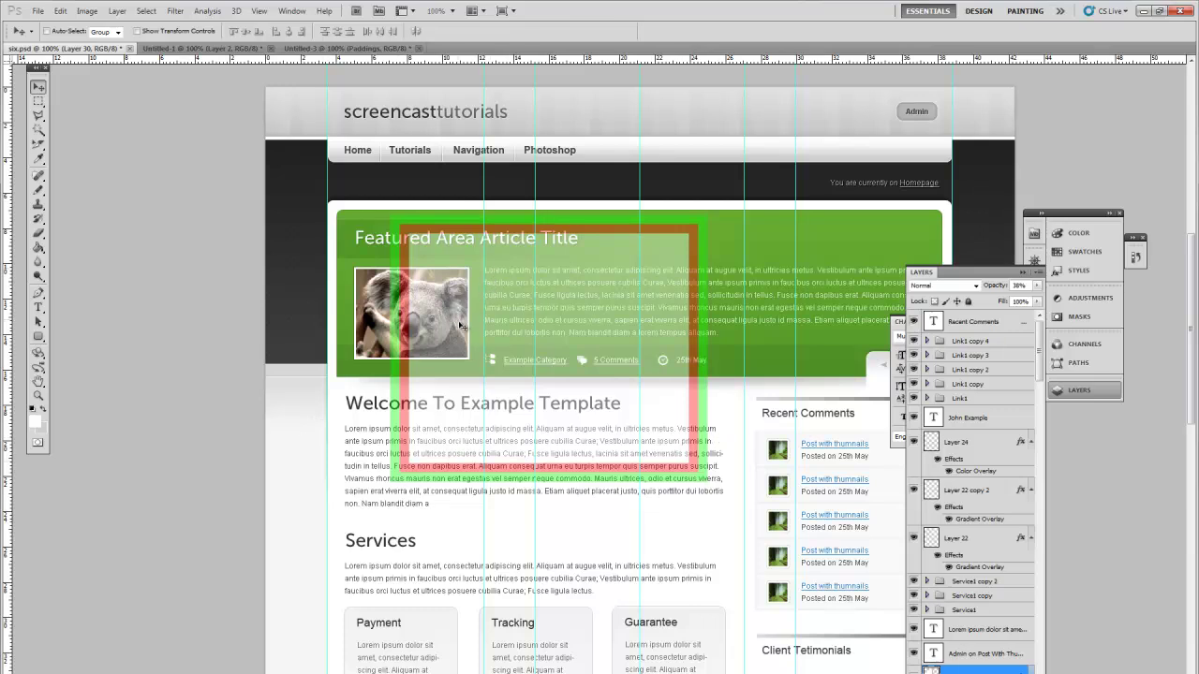
{"action": "left_click_drag", "start_coordinate": [539, 398], "coordinate": [541, 257]}
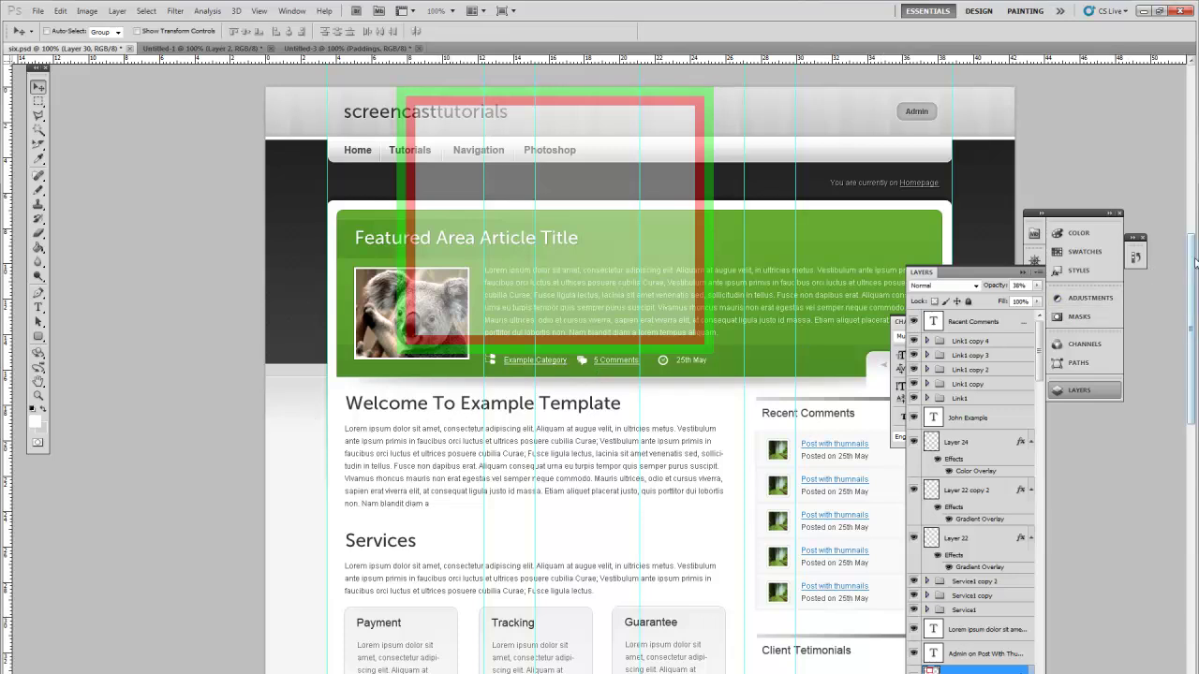
{"action": "left_click_drag", "start_coordinate": [1195, 263], "coordinate": [1196, 287]}
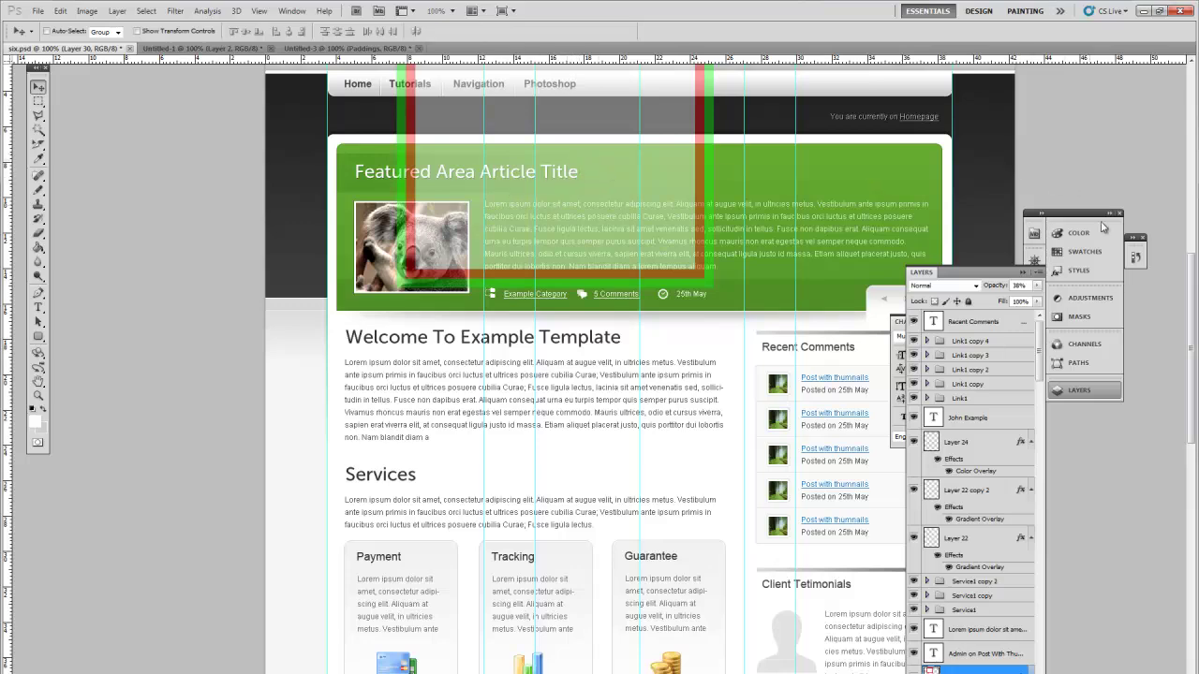
{"action": "left_click_drag", "start_coordinate": [1195, 302], "coordinate": [1193, 281]}
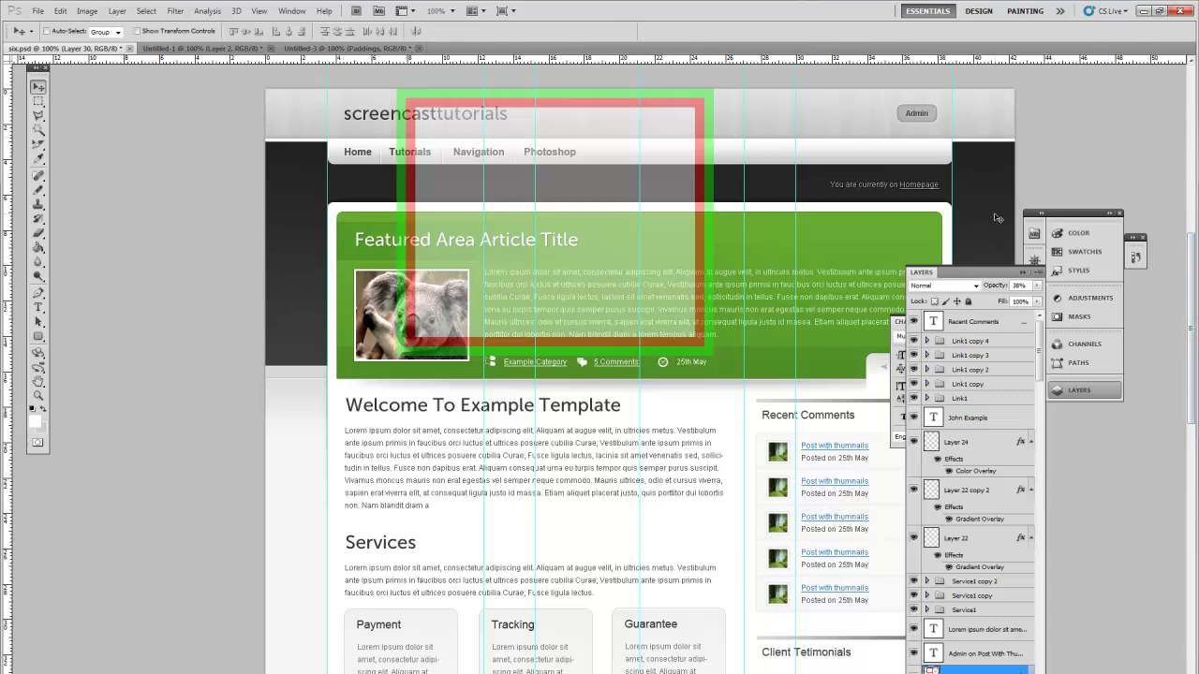
- Move the box down around the Services section, aligning its outer green edge with the container's left edge and the heading inside the red border
{"action": "left_click_drag", "start_coordinate": [1193, 256], "coordinate": [1193, 321]}
{"action": "left_click_drag", "start_coordinate": [485, 187], "coordinate": [474, 342]}
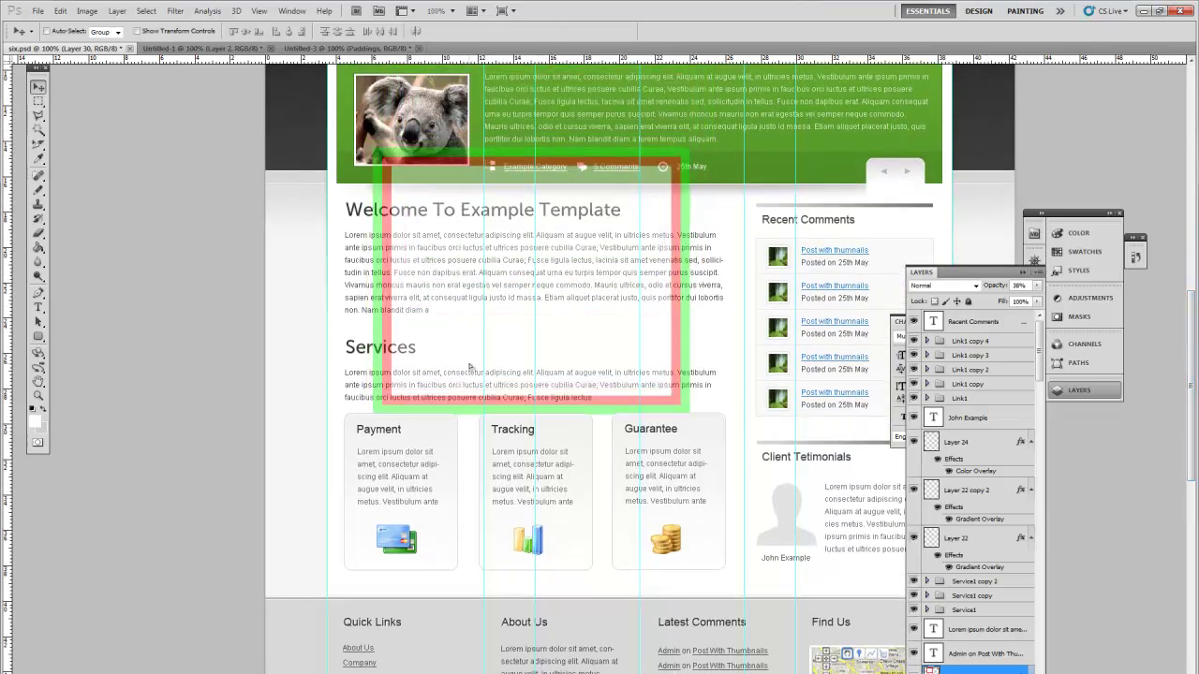
{"action": "left_click_drag", "start_coordinate": [442, 177], "coordinate": [416, 312]}
{"action": "scroll", "coordinate": [440, 281], "scroll_direction": "down", "scroll_amount": 3}
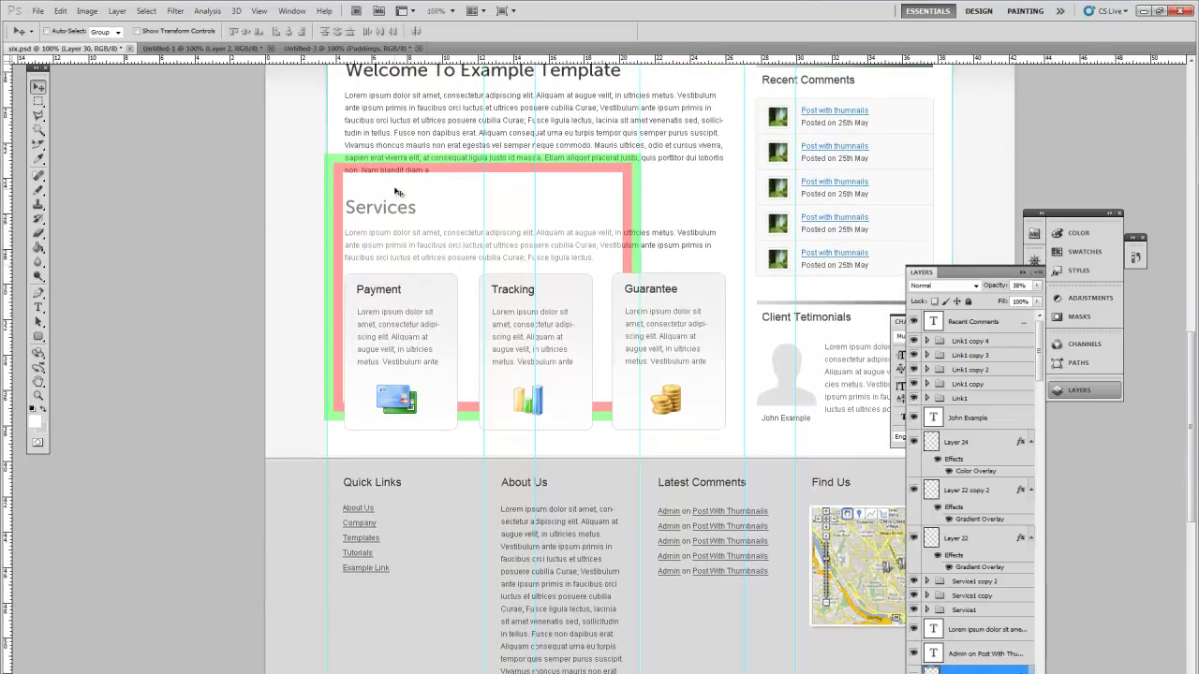
{"action": "left_click_drag", "start_coordinate": [395, 191], "coordinate": [396, 217]}
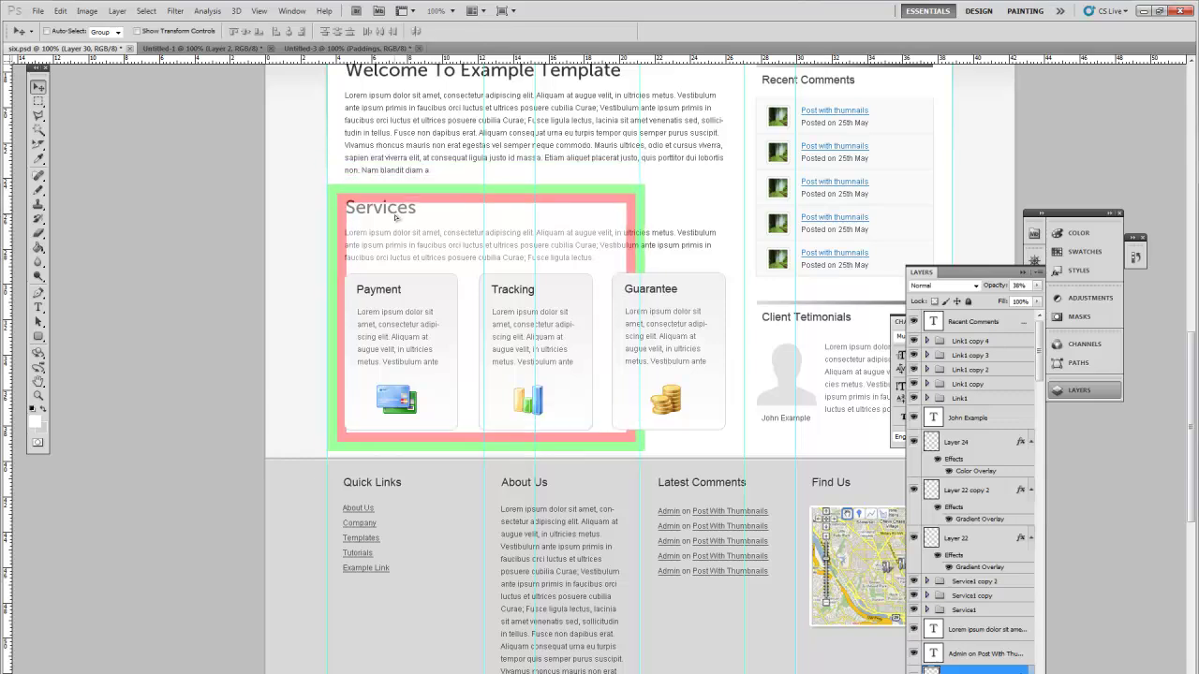
- Select the Service1 group and nudge the Payment box right to the inner edge of the red border
{"action": "right_click", "coordinate": [361, 286]}
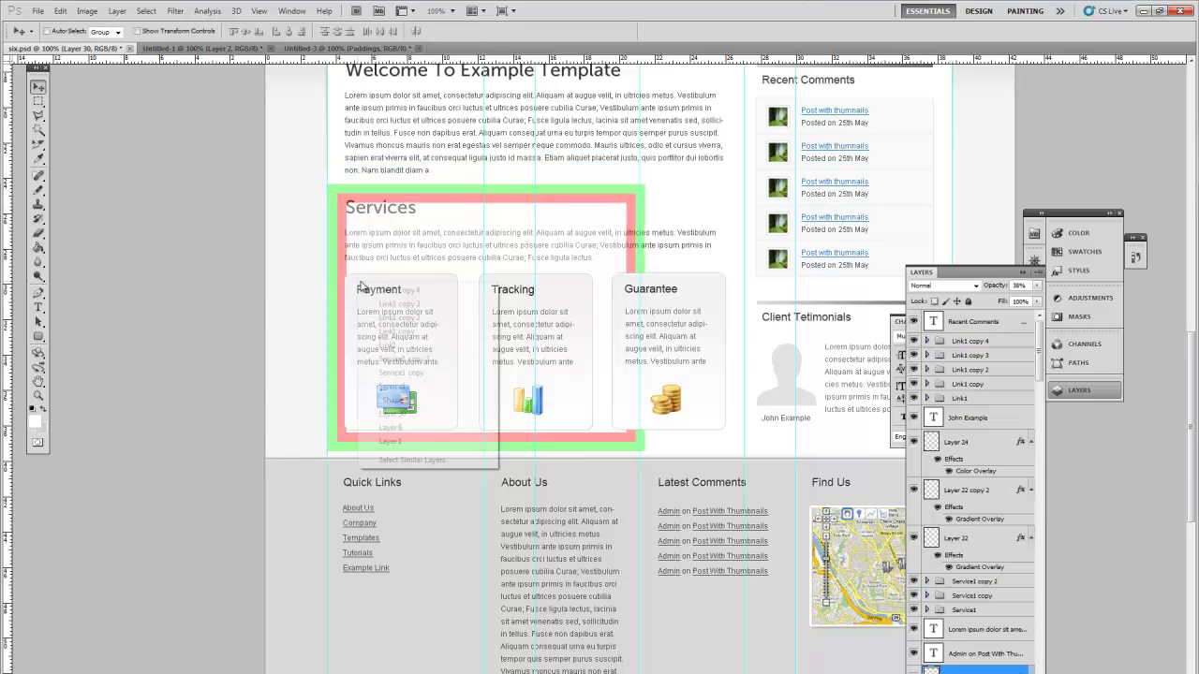
{"action": "left_click", "coordinate": [414, 386]}
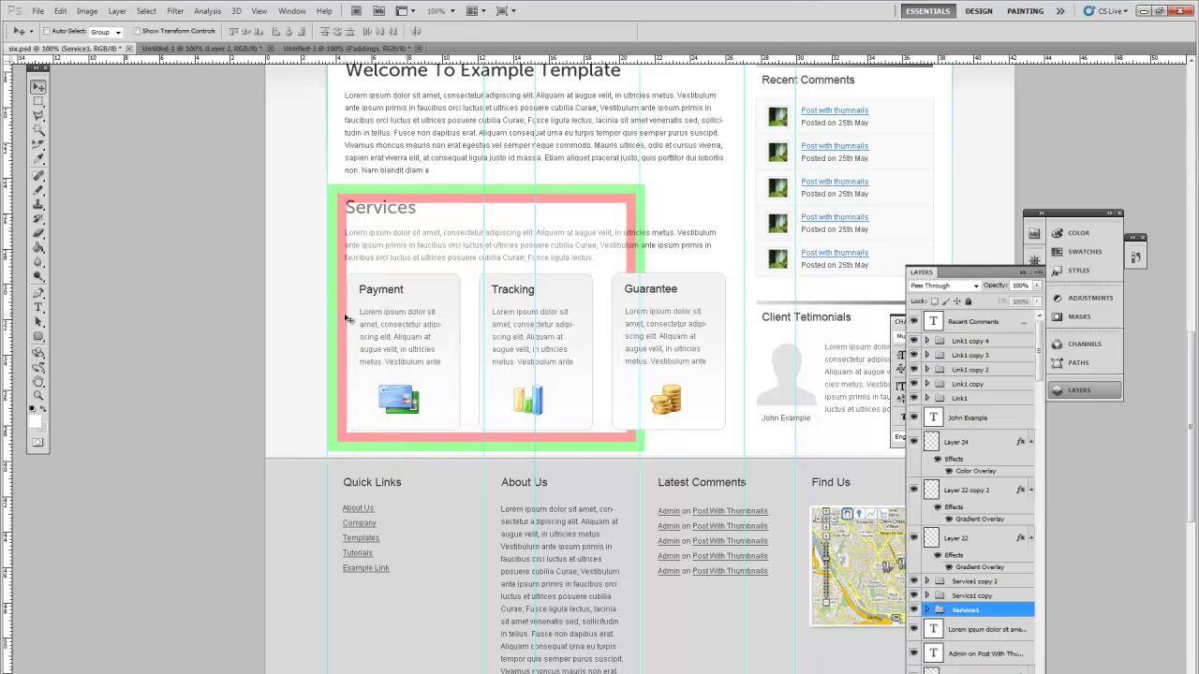
- Select Layer 30 and move the box down over the footer's Quick Links and About Us columns, along the content's left edge
{"action": "right_click", "coordinate": [342, 206]}
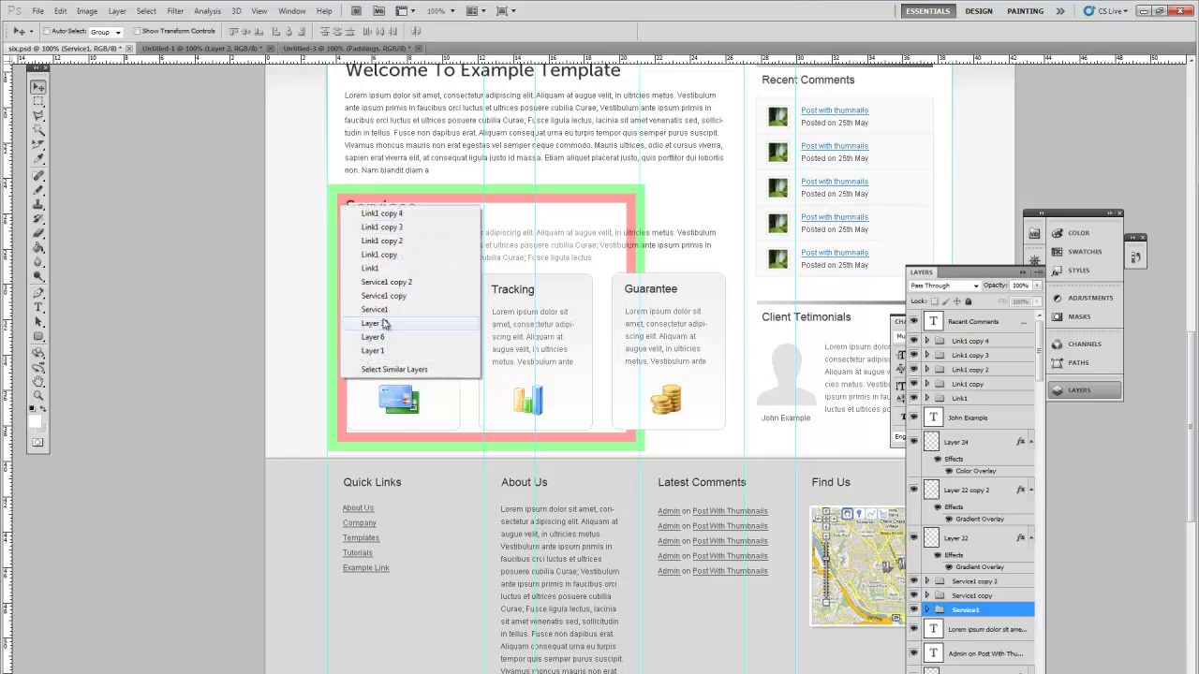
{"action": "left_click", "coordinate": [384, 323]}
{"action": "right_click", "coordinate": [335, 195]}
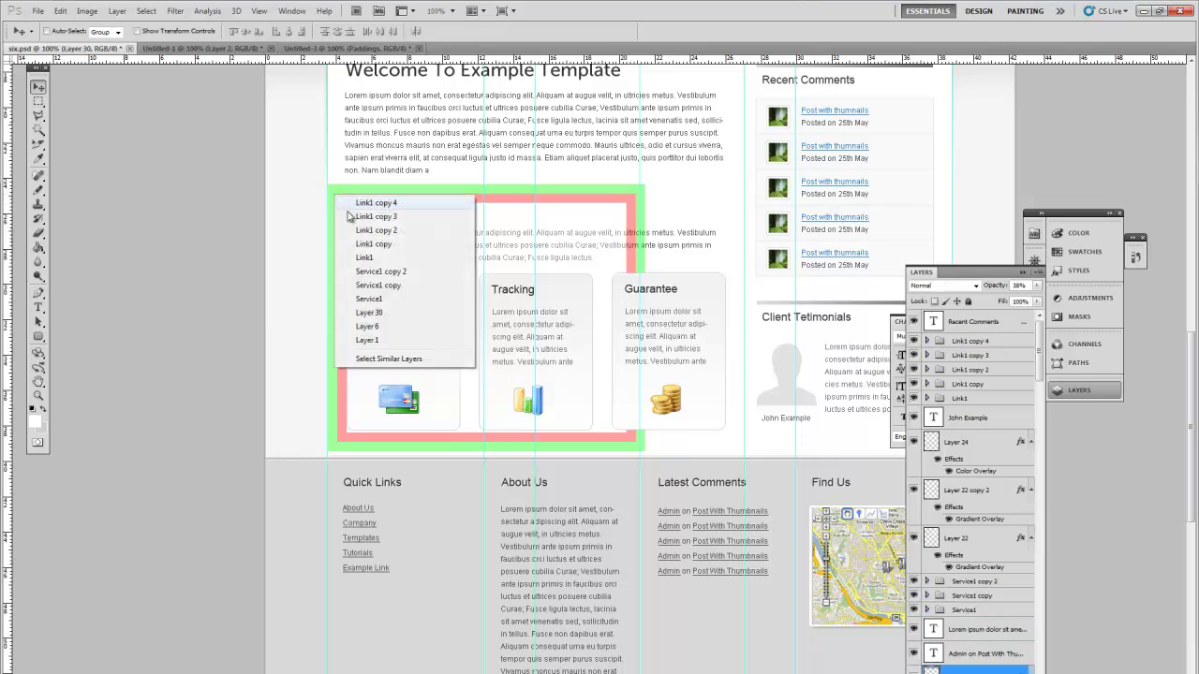
{"action": "left_click", "coordinate": [370, 313]}
{"action": "left_click_drag", "start_coordinate": [356, 231], "coordinate": [354, 478]}
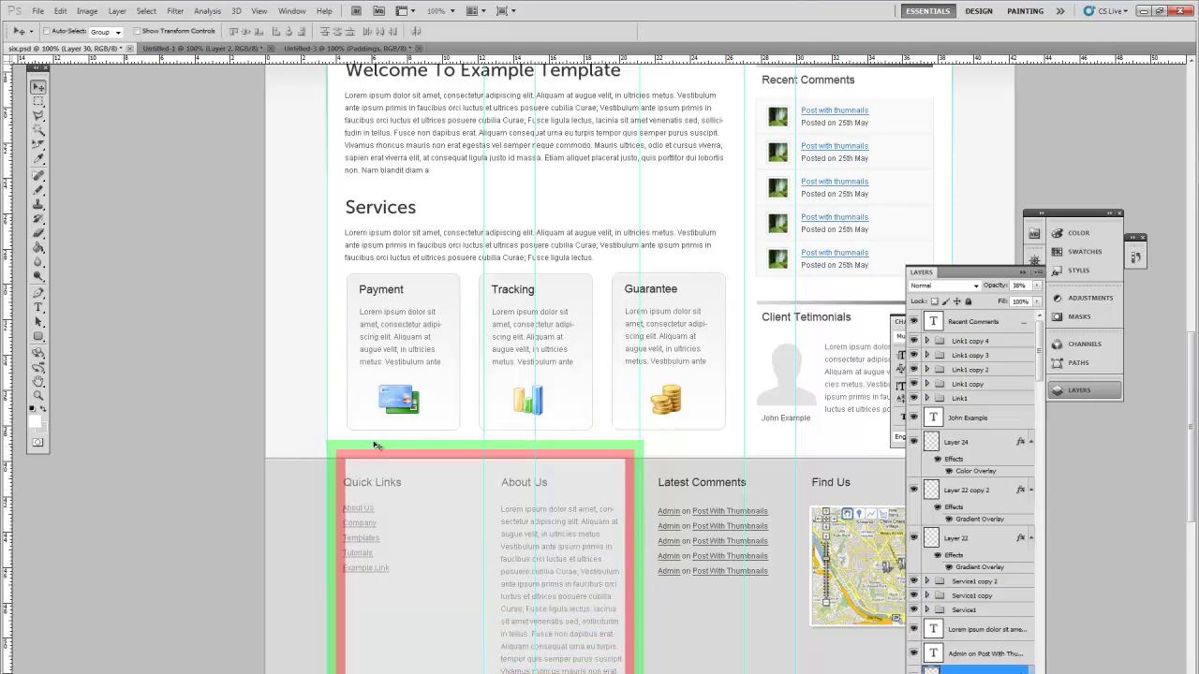
{"action": "left_click_drag", "start_coordinate": [1194, 396], "coordinate": [1194, 309]}
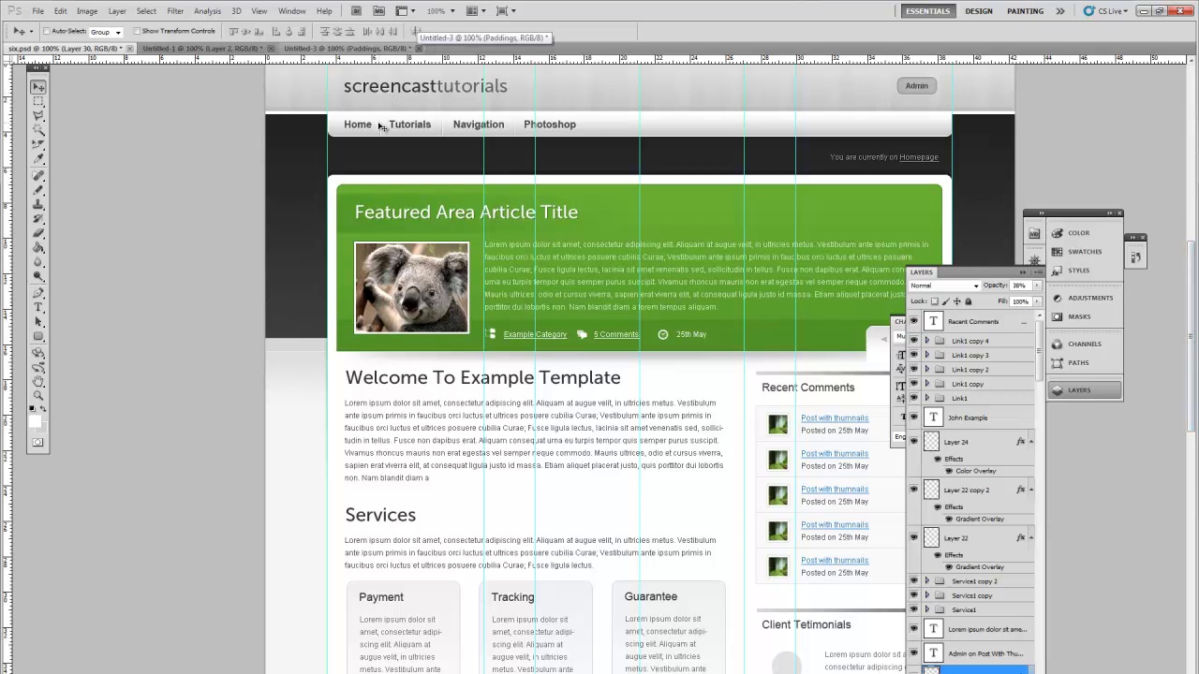